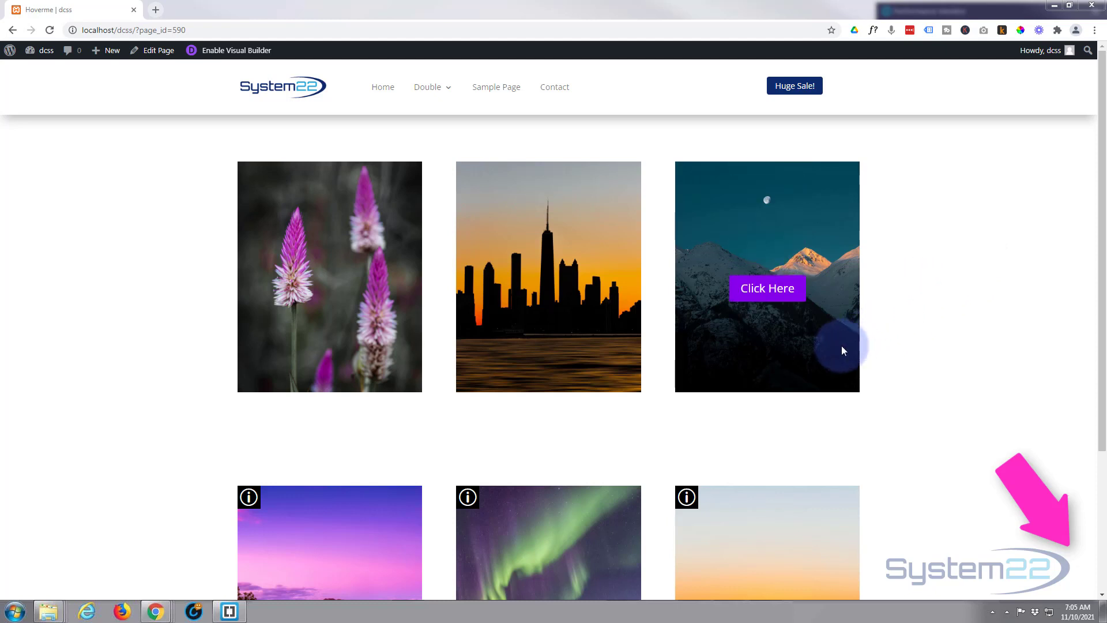
# Examine how the Click Here button reacts on each of the three images in the upper row
pyautogui.moveTo(600, 358)
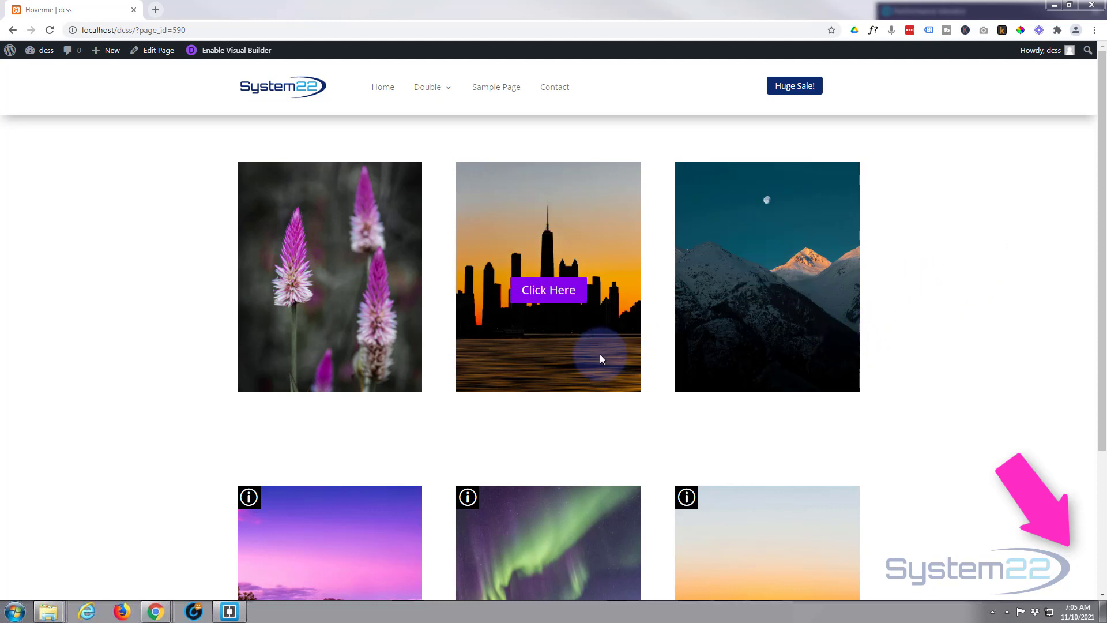
pyautogui.moveTo(379, 349)
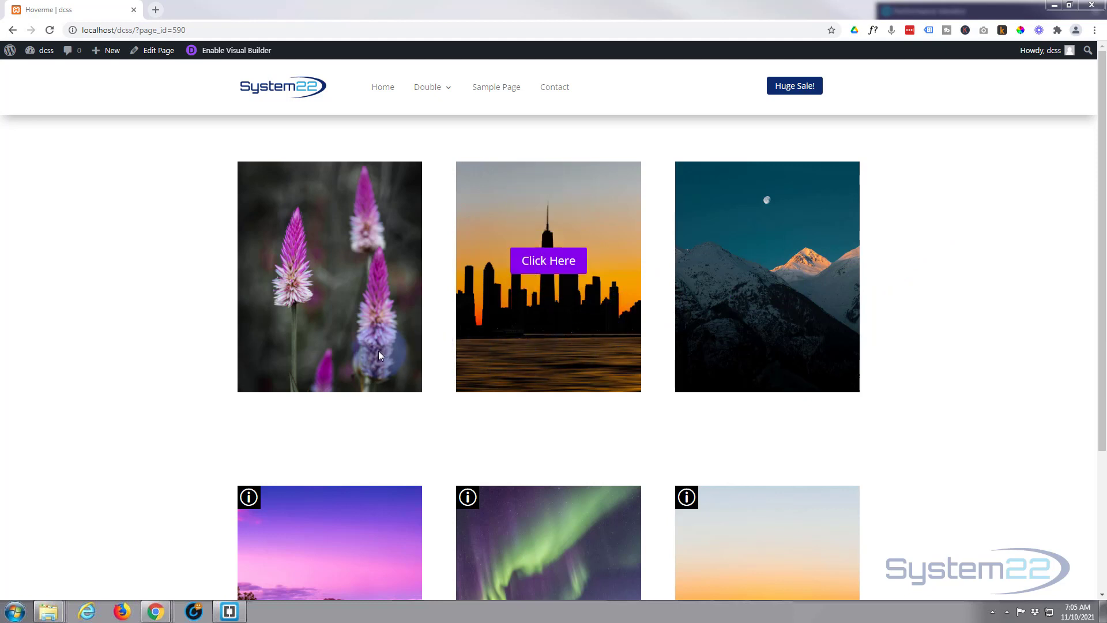
pyautogui.moveTo(504, 370)
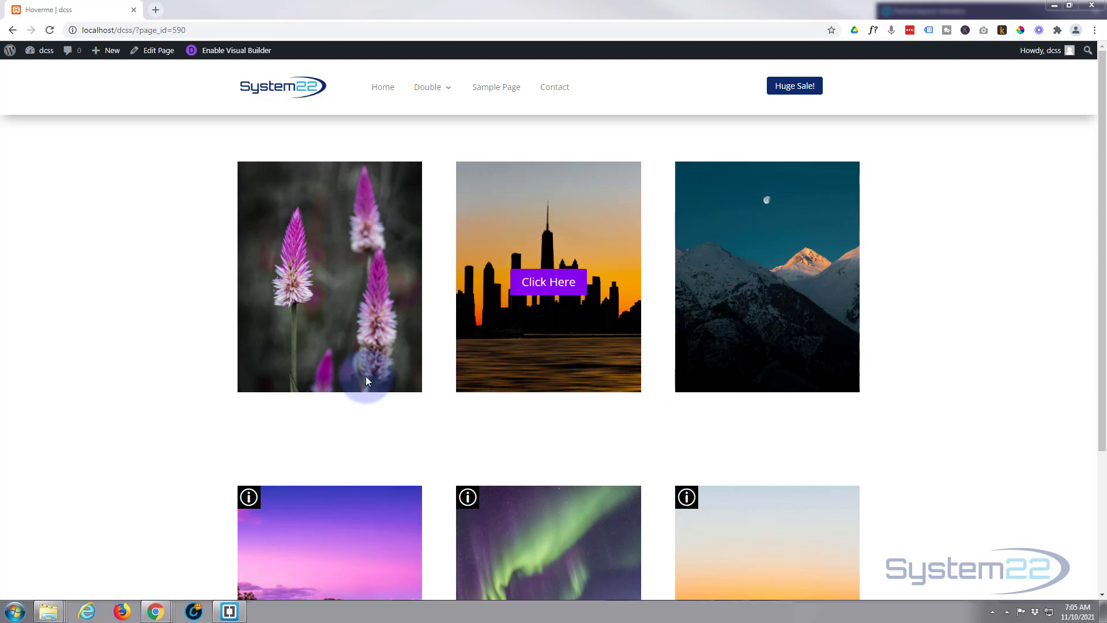
pyautogui.moveTo(365, 378)
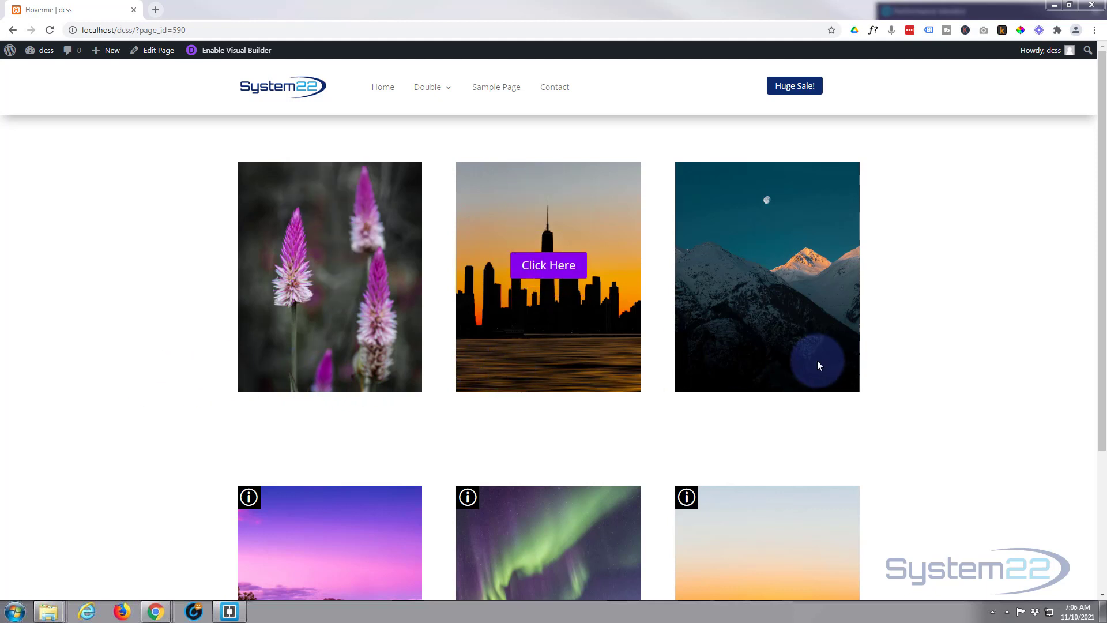
pyautogui.moveTo(816, 362)
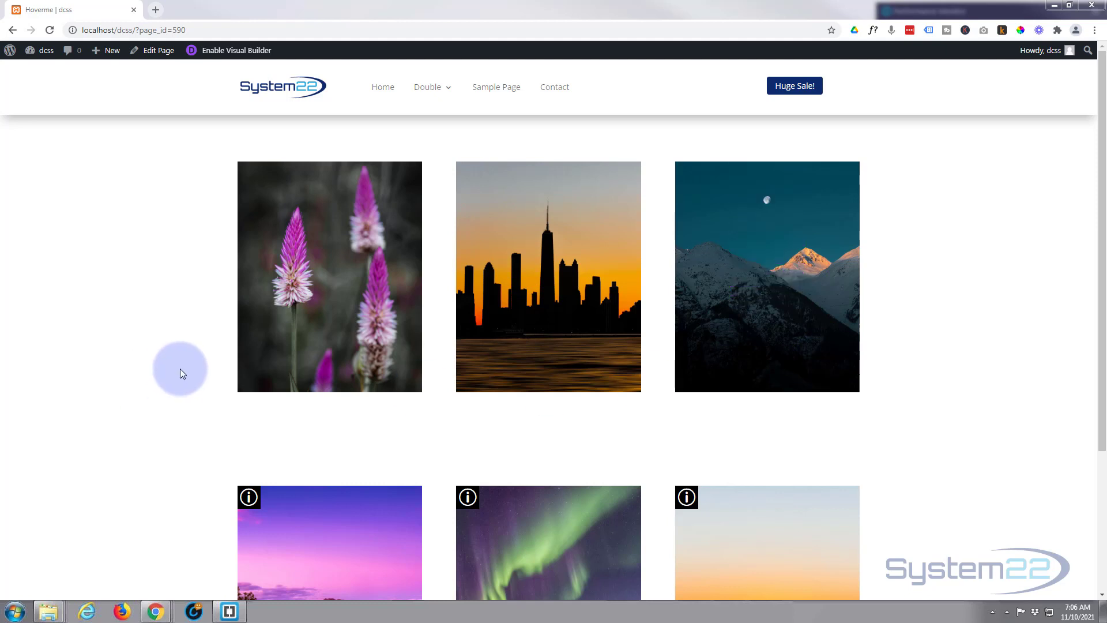
# Open the page in the Visual Builder and insert a three-column row below the upper image row
pyautogui.click(229, 52)
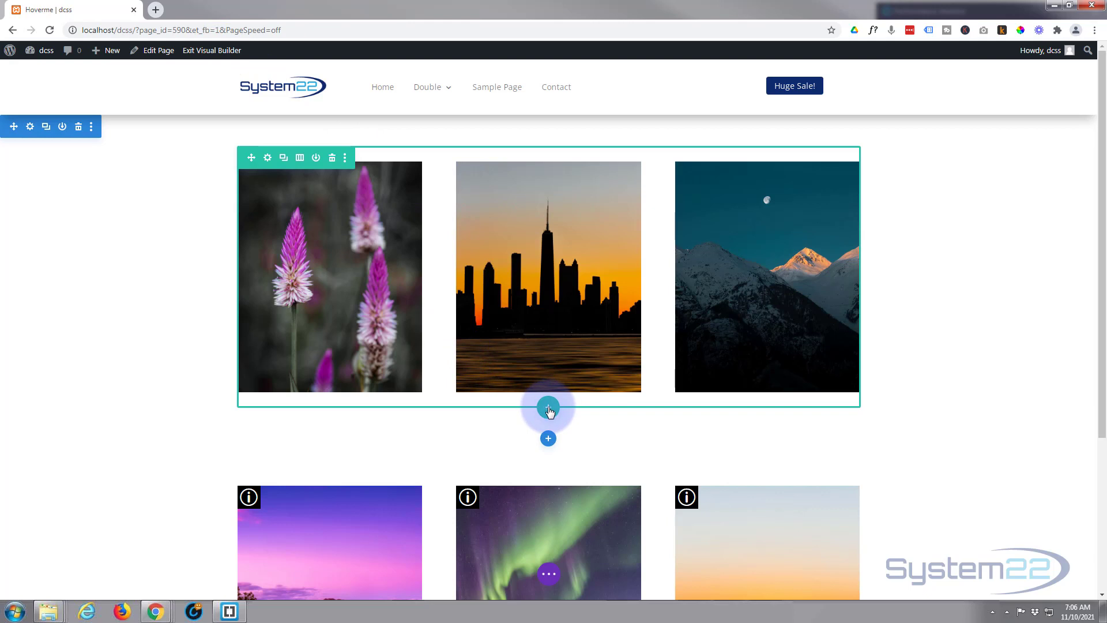
pyautogui.click(548, 409)
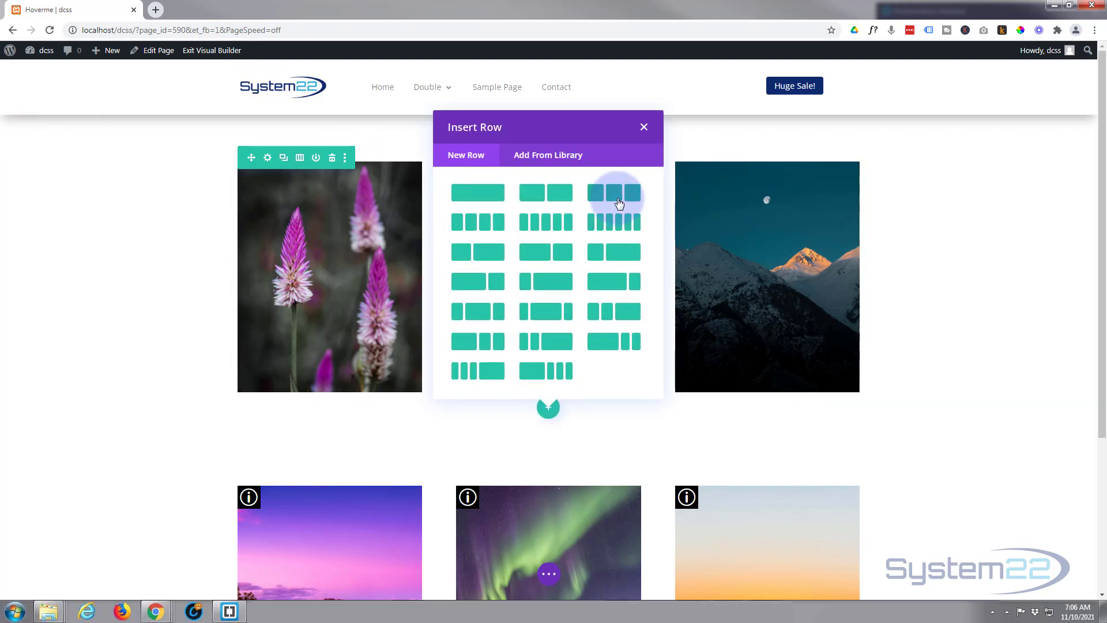
pyautogui.click(619, 202)
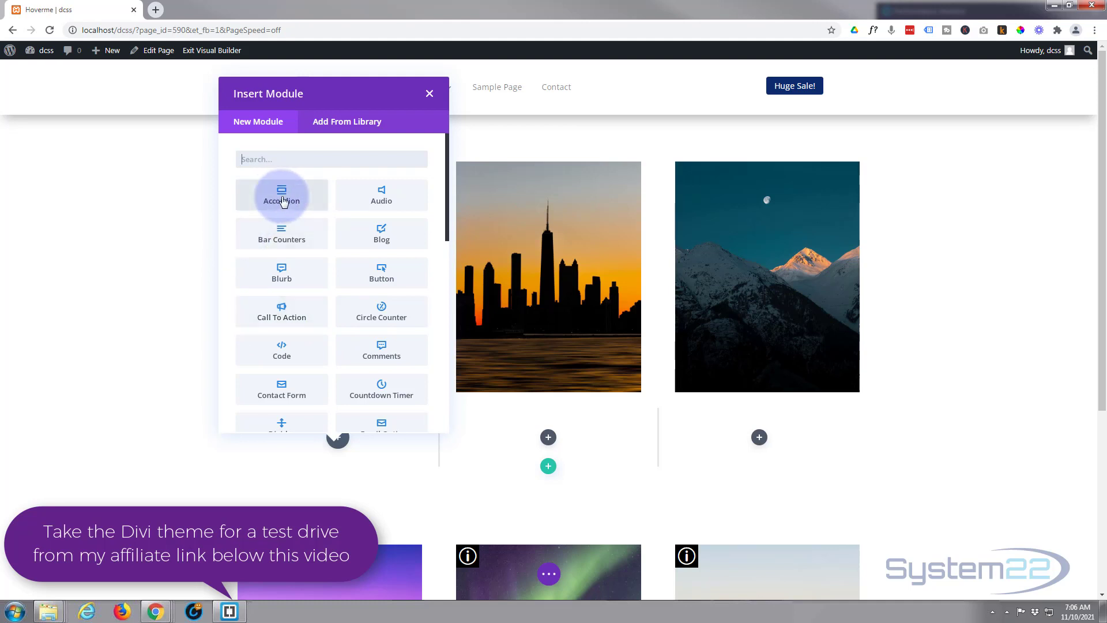
# Add a Call To Action module to the first column of the new row
pyautogui.scroll(-10, 358, 327)
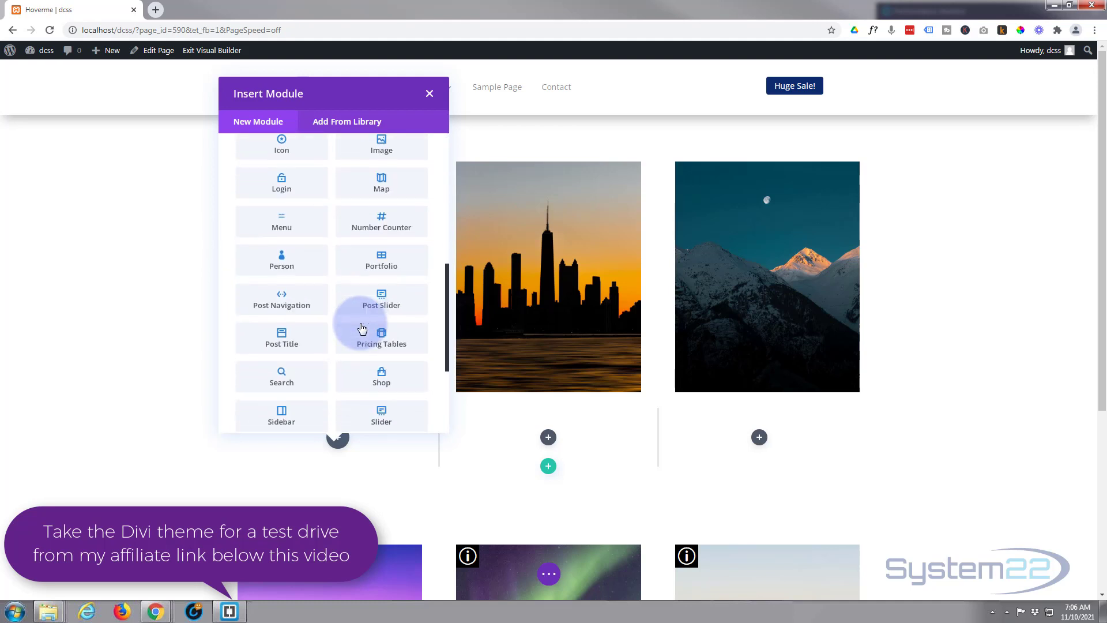
pyautogui.scroll(10, 360, 333)
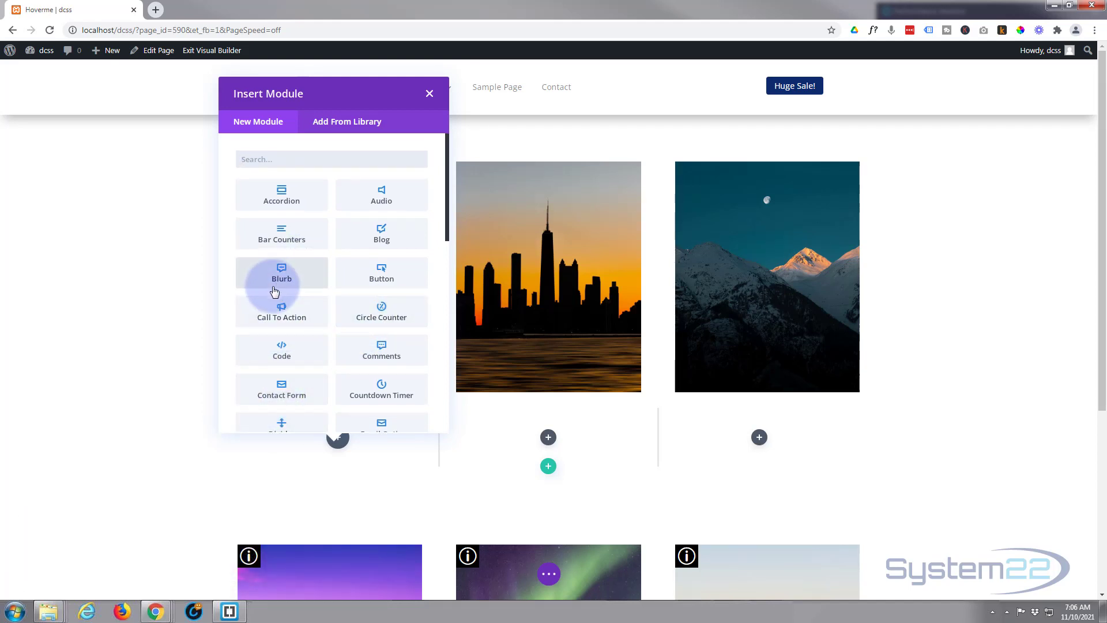
pyautogui.click(286, 320)
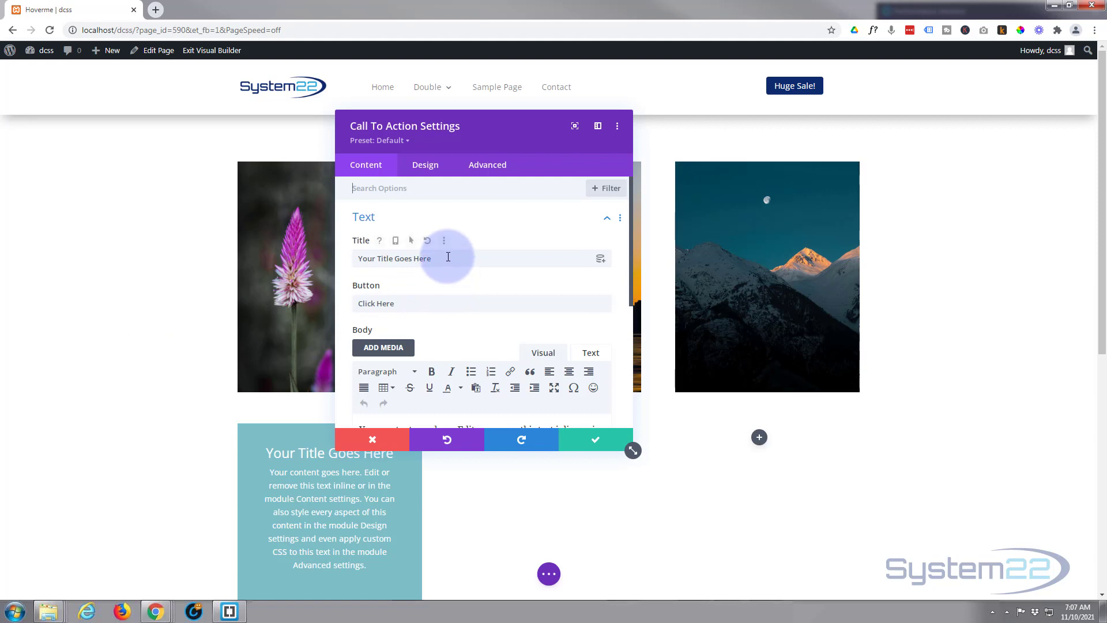
# Clear the Call To Action's title and body text, keeping Click Here as the button text
pyautogui.moveTo(448, 256); pyautogui.dragTo(345, 258)
pyautogui.press('BackSpace')
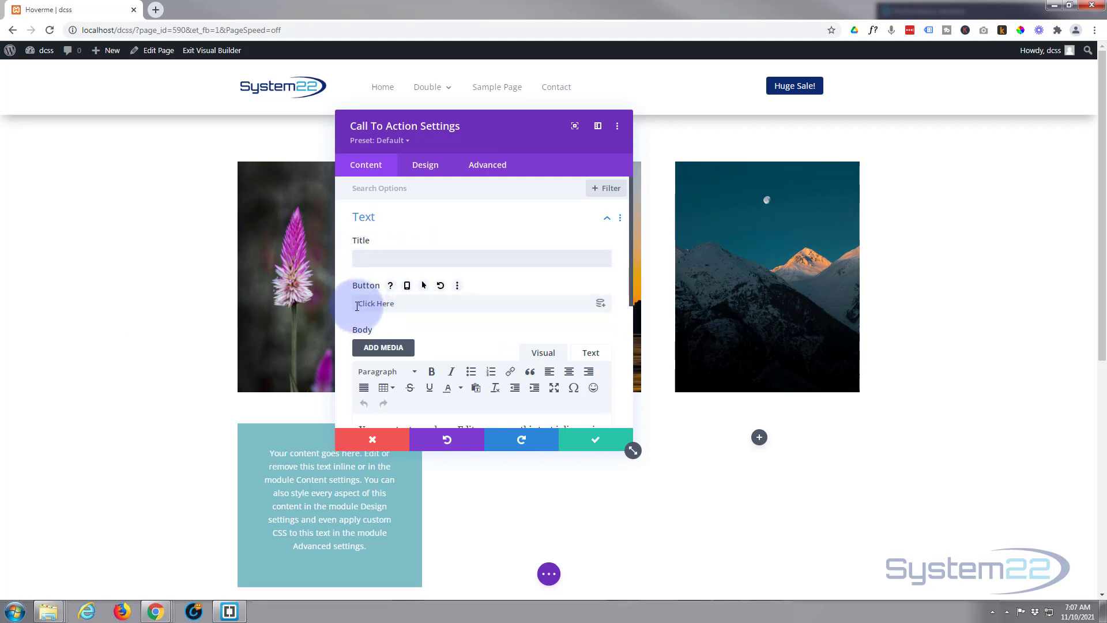
pyautogui.moveTo(357, 306); pyautogui.dragTo(411, 305)
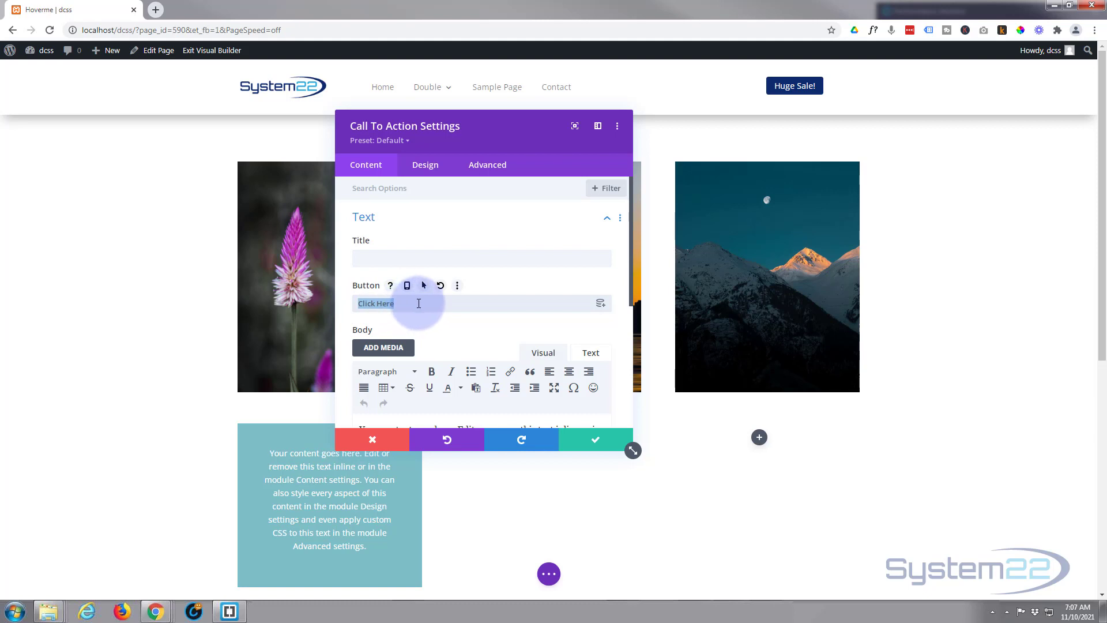
pyautogui.scroll(-2, 432, 302)
pyautogui.moveTo(599, 365); pyautogui.dragTo(352, 306)
pyautogui.press('Delete')
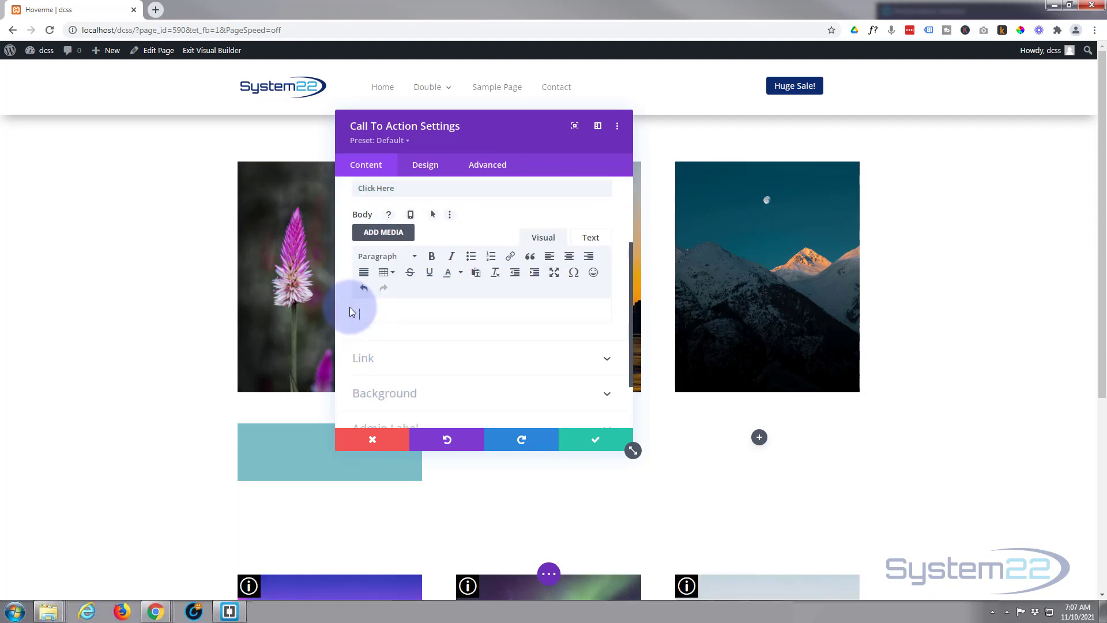
pyautogui.click(411, 320)
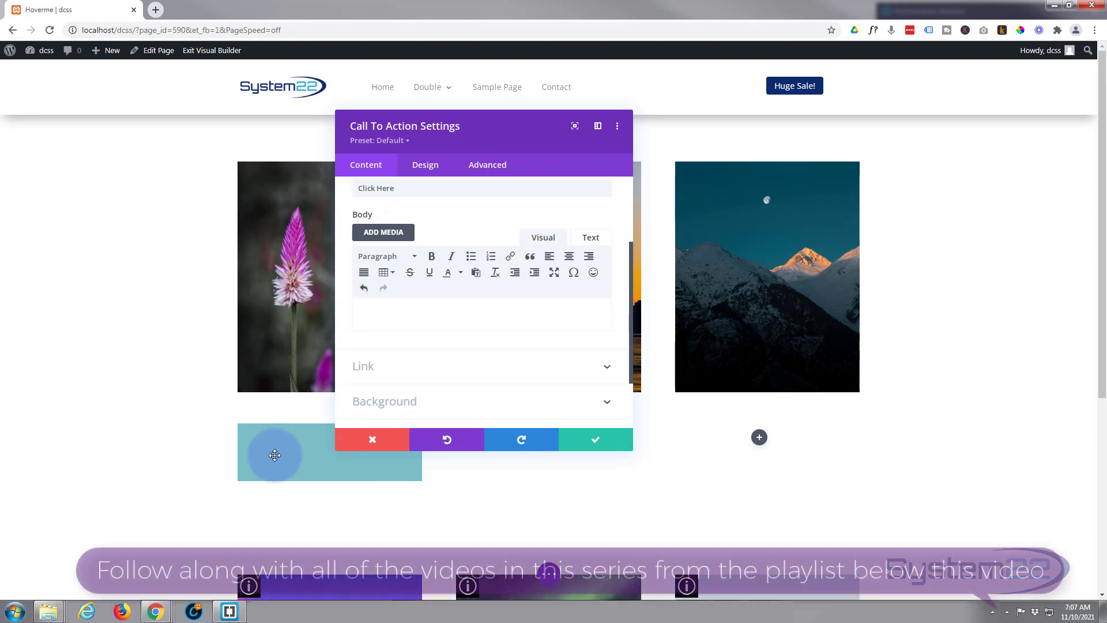
# Set the Call To Action's button link URL to # and keep its link target as In The Same Window
pyautogui.scroll(-2, 456, 290)
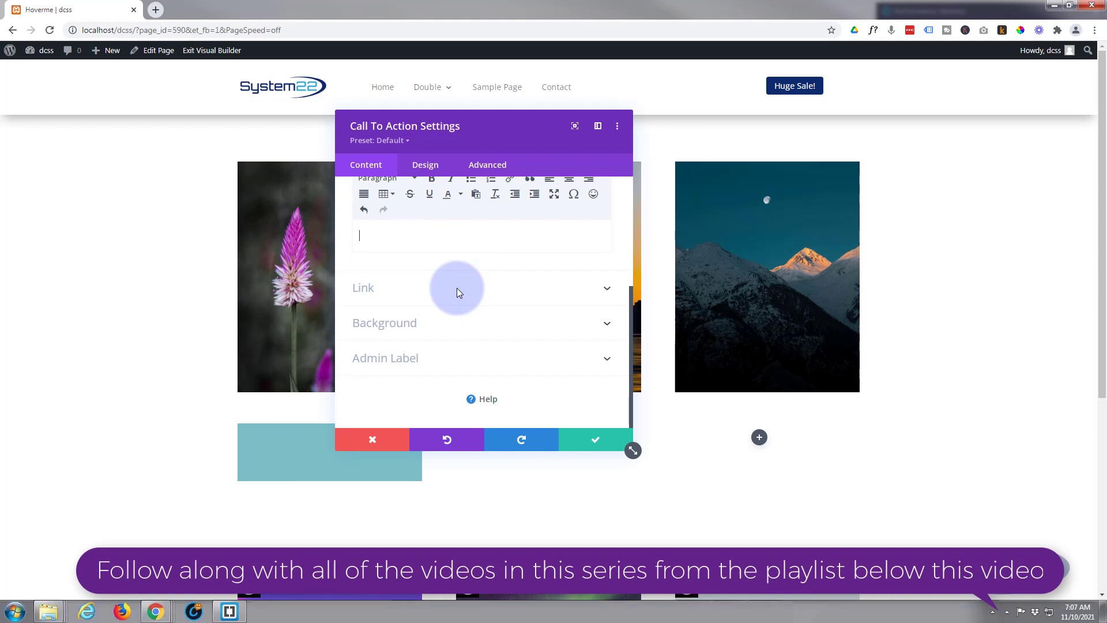
pyautogui.click(415, 295)
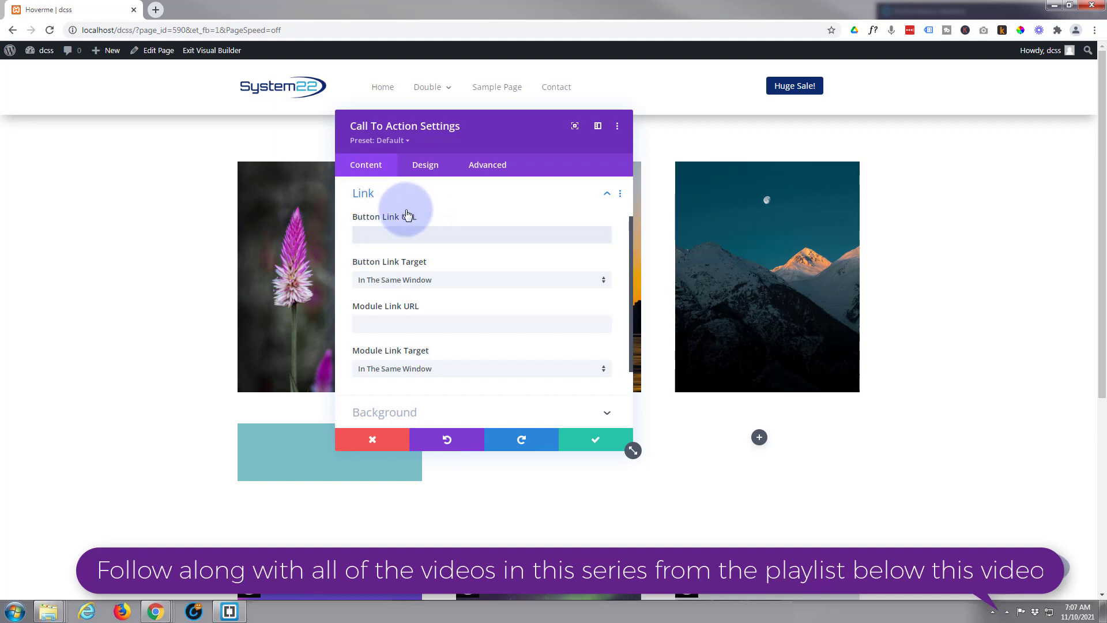
pyautogui.write('#')
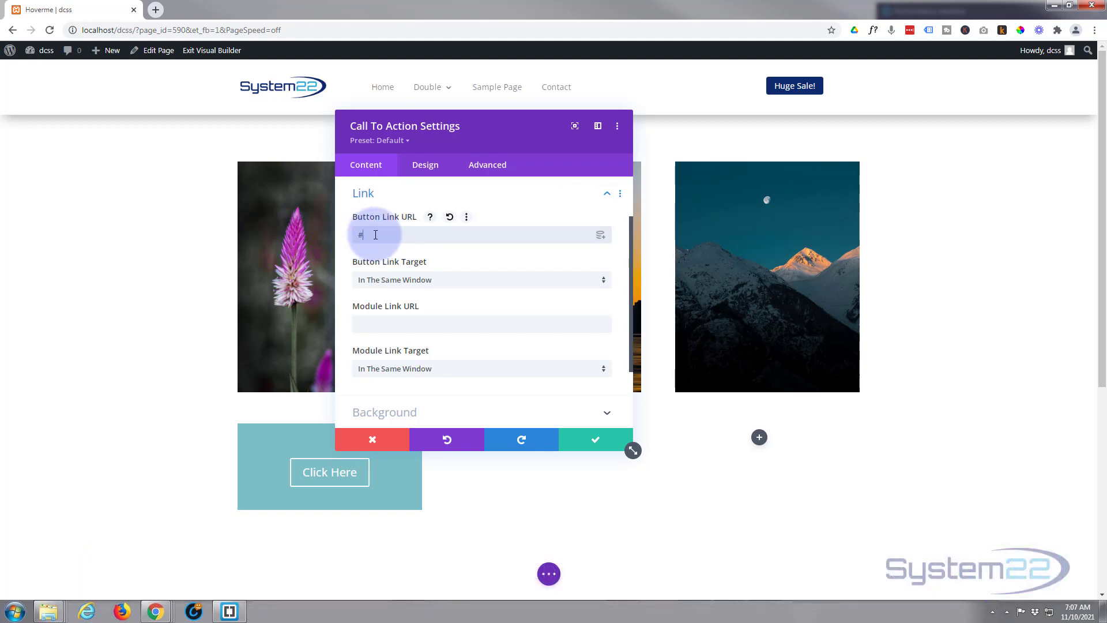
pyautogui.click(464, 282)
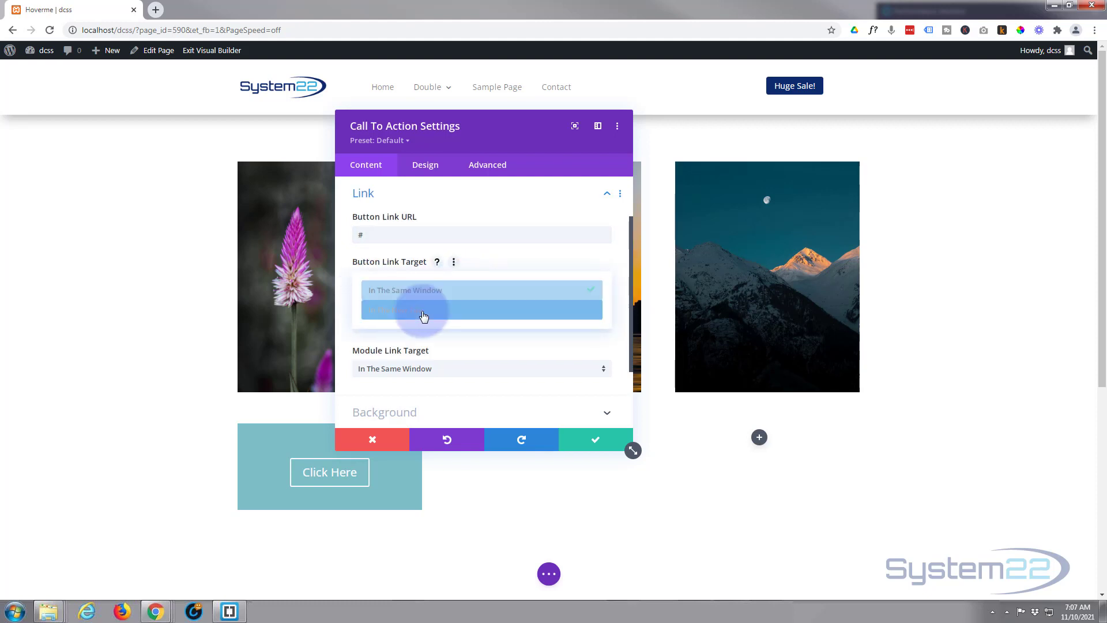
pyautogui.click(343, 274)
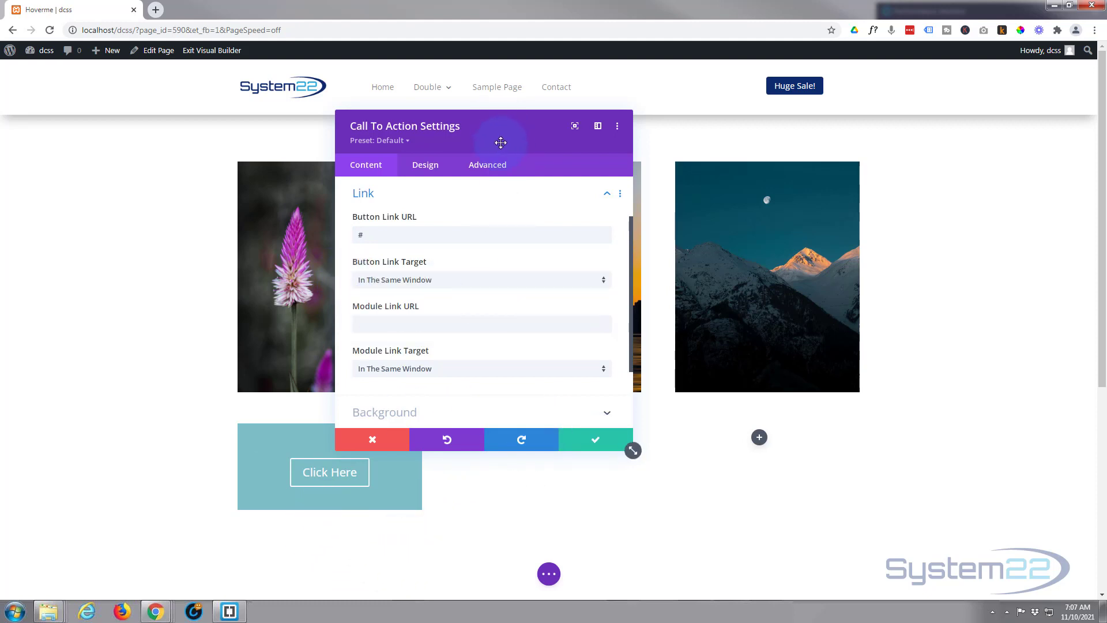
# Remove the Call To Action's background color and save the module
pyautogui.moveTo(501, 143); pyautogui.dragTo(614, 218)
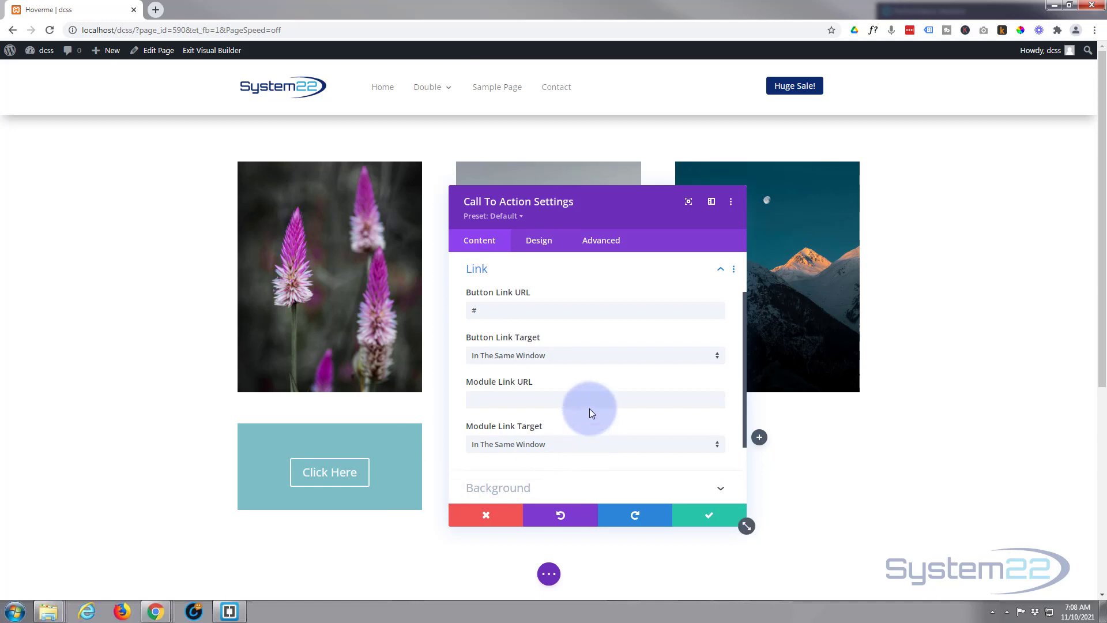
pyautogui.scroll(-2, 589, 408)
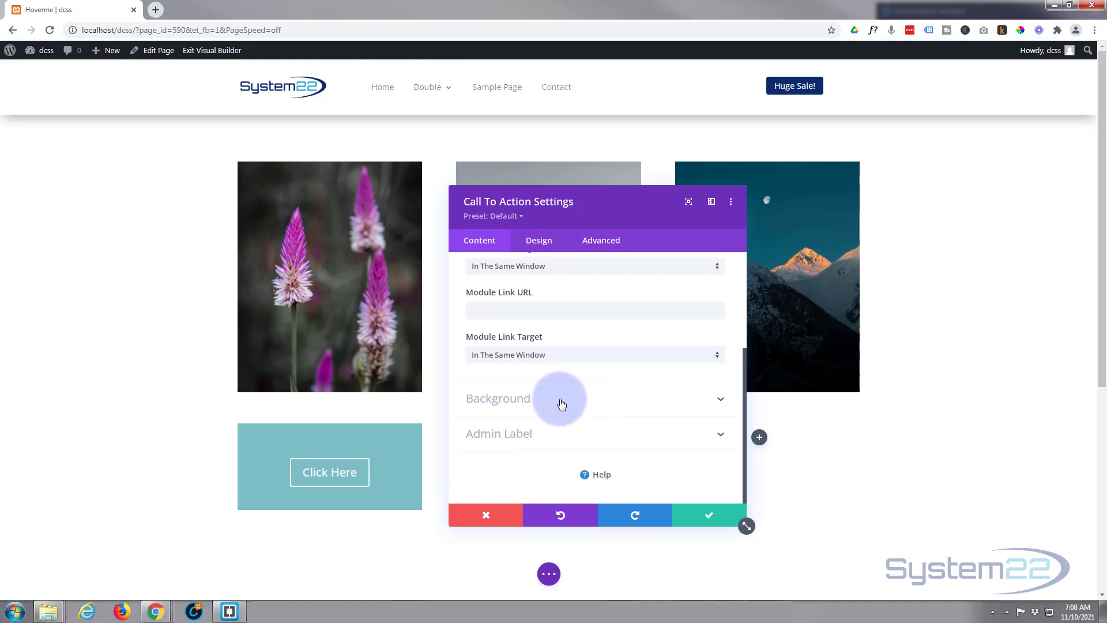
pyautogui.click(561, 403)
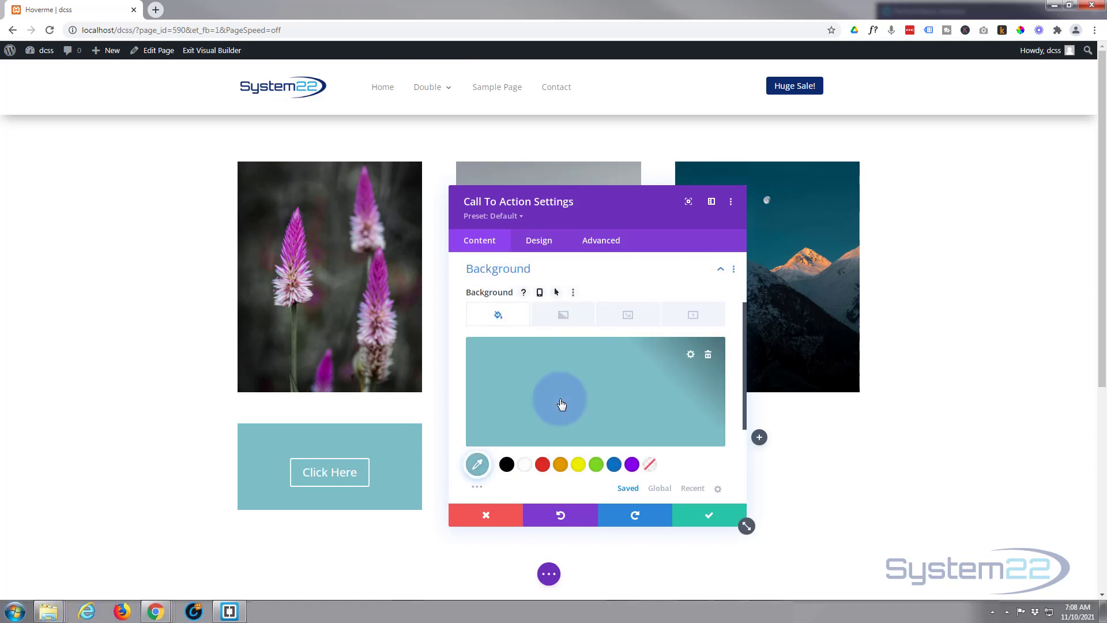
pyautogui.click(708, 355)
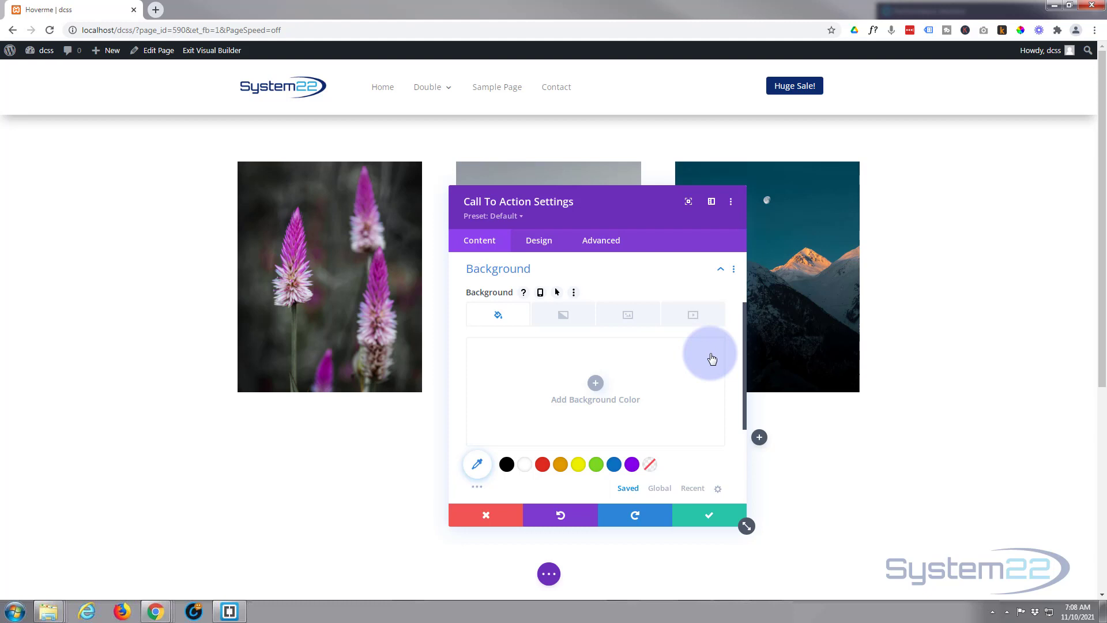
pyautogui.click(711, 519)
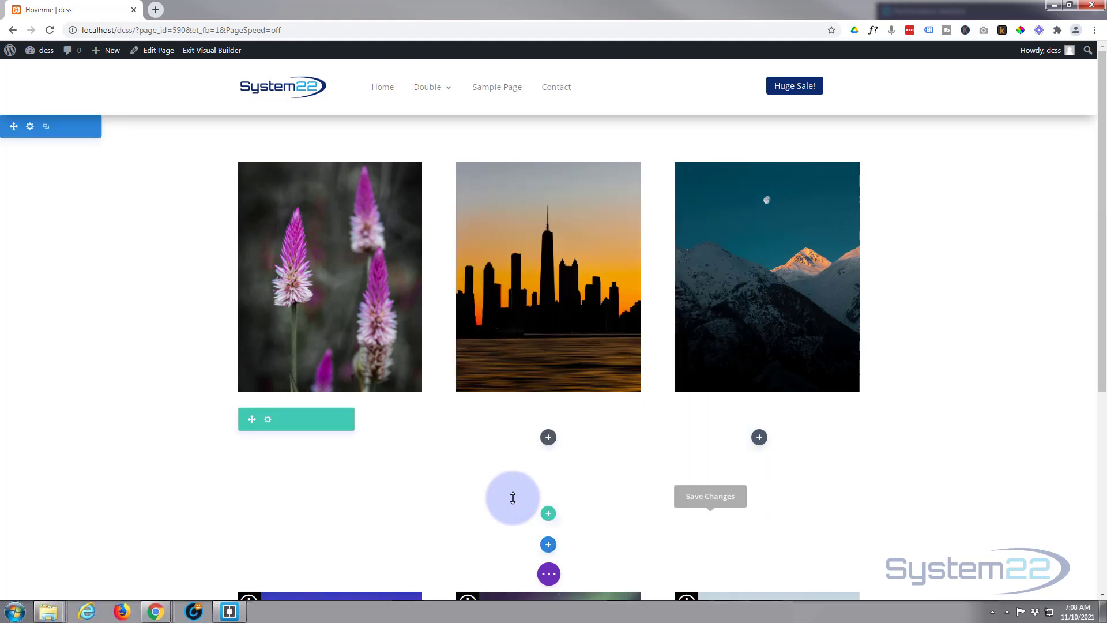
# Give the new row's first column the orange jellyfish picture from the media library as its background image
pyautogui.click(268, 423)
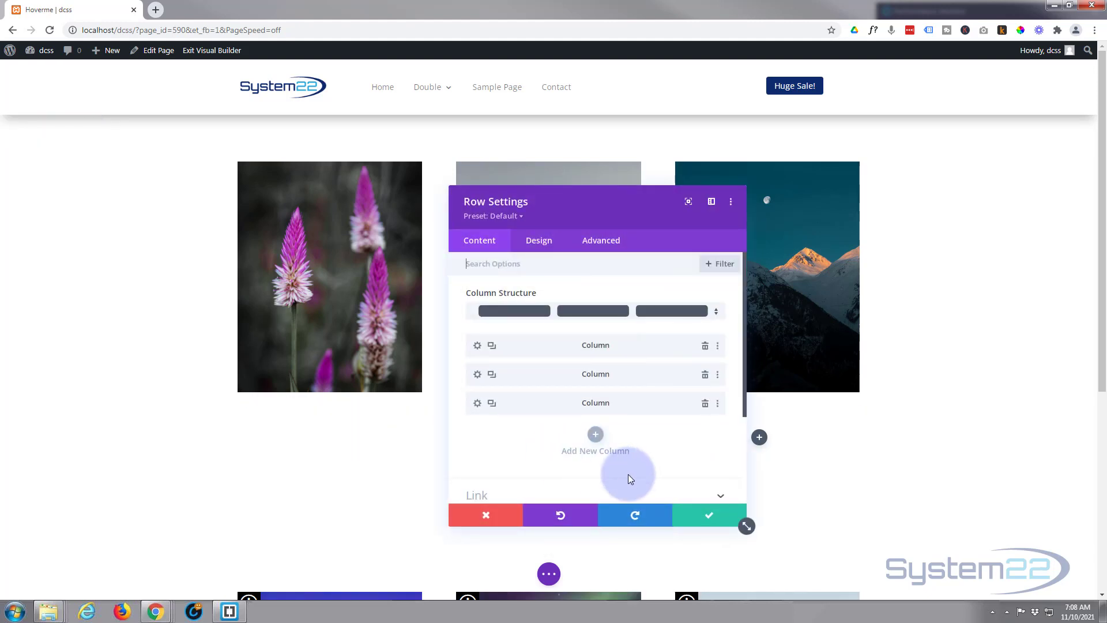
pyautogui.click(499, 358)
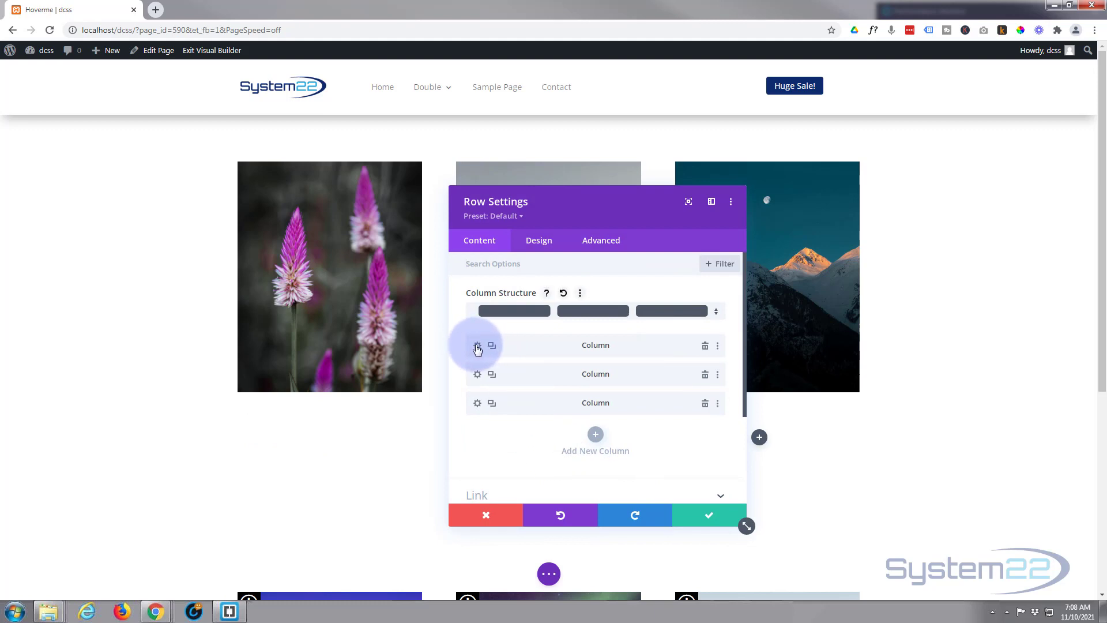
pyautogui.click(477, 346)
pyautogui.click(619, 435)
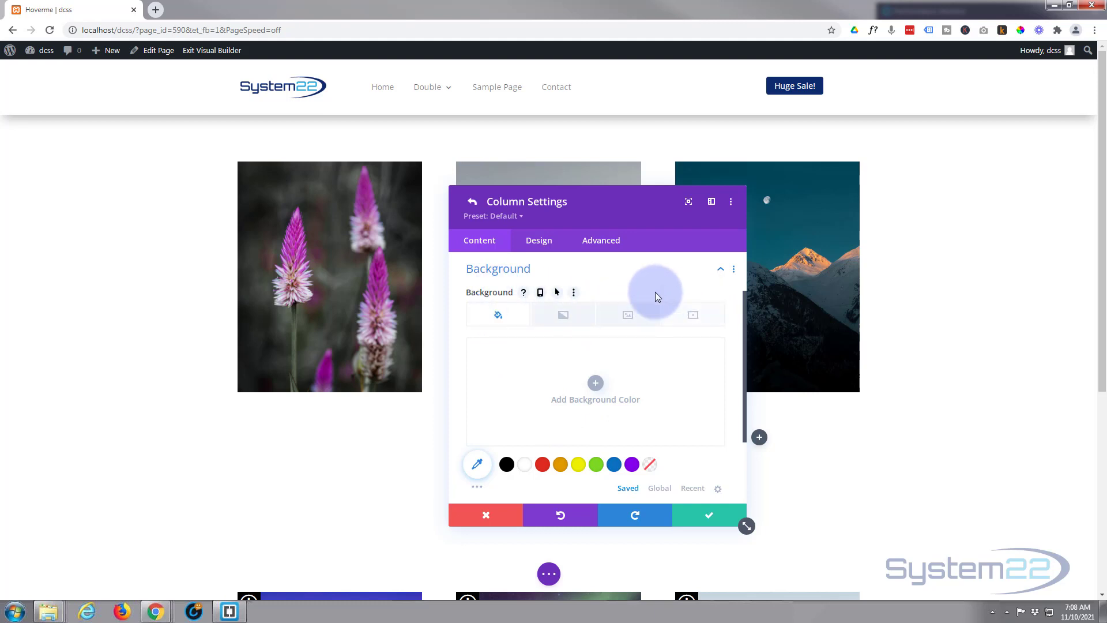
pyautogui.click(630, 316)
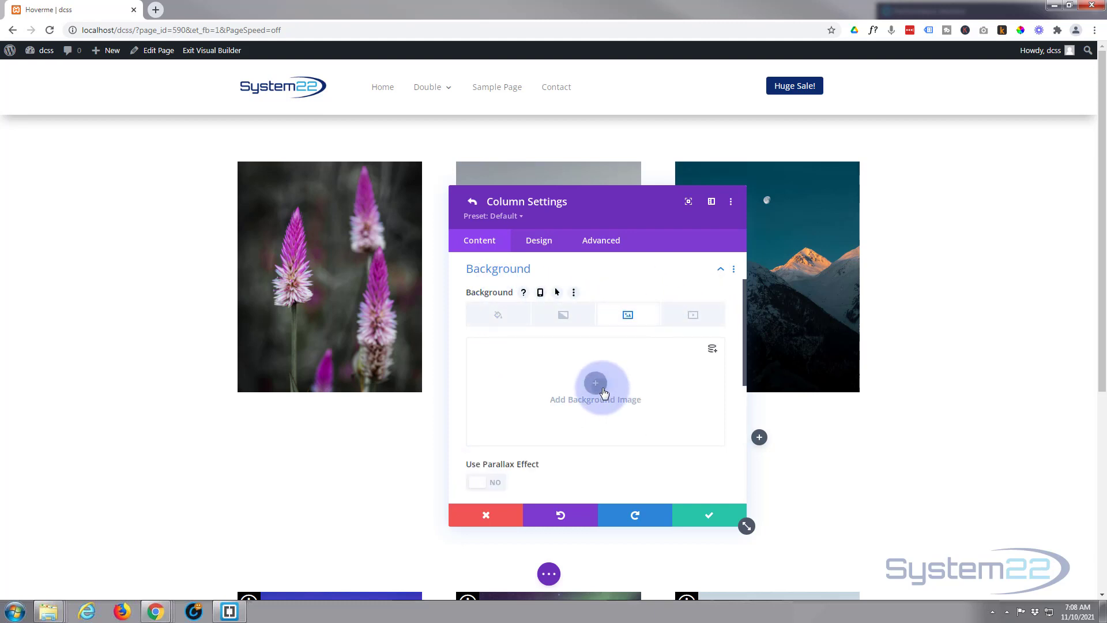
pyautogui.click(599, 386)
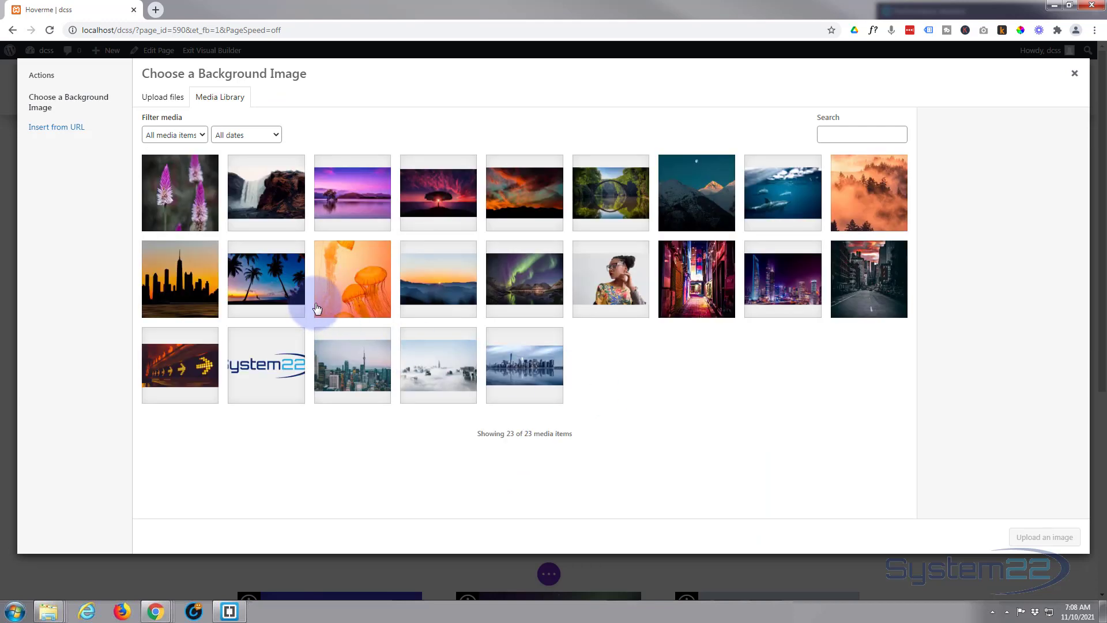
pyautogui.click(317, 308)
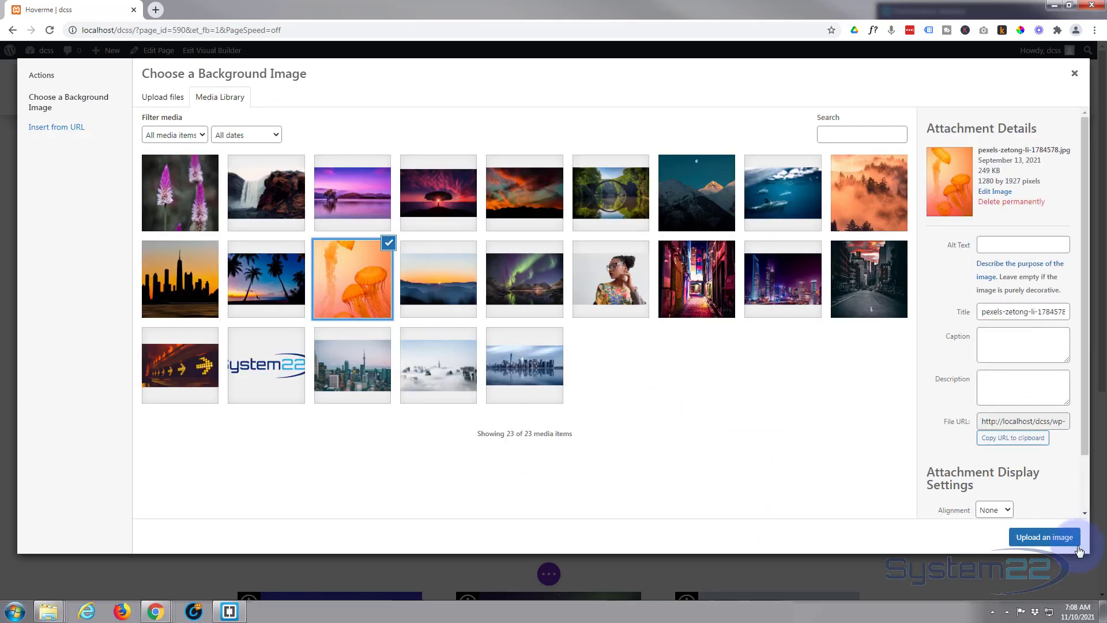
pyautogui.click(1062, 535)
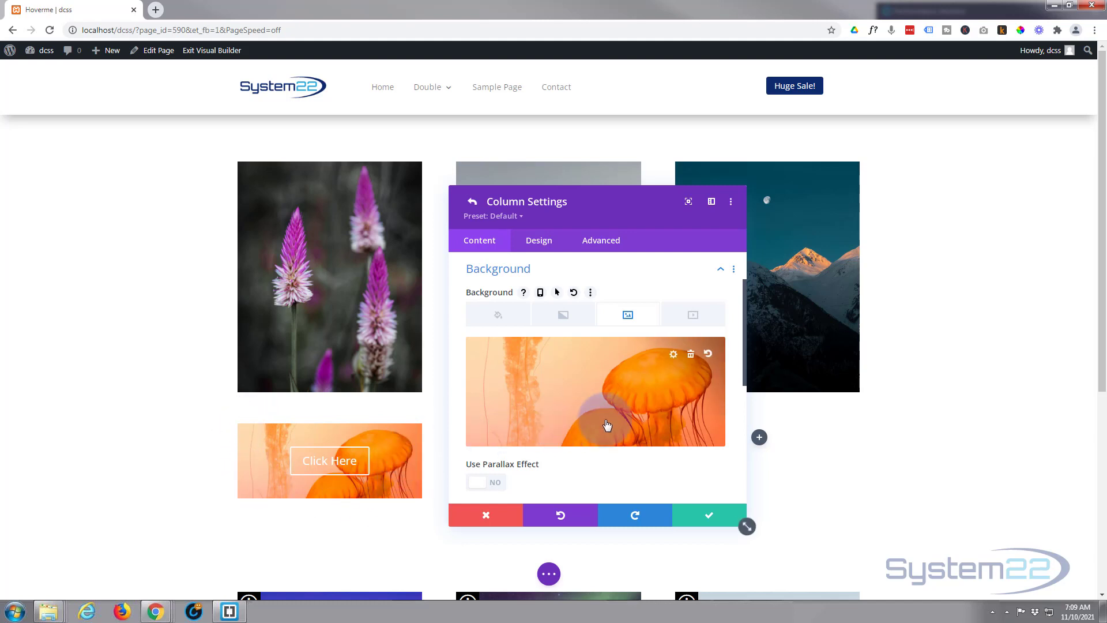
pyautogui.scroll(-1, 600, 469)
pyautogui.scroll(-1, 600, 471)
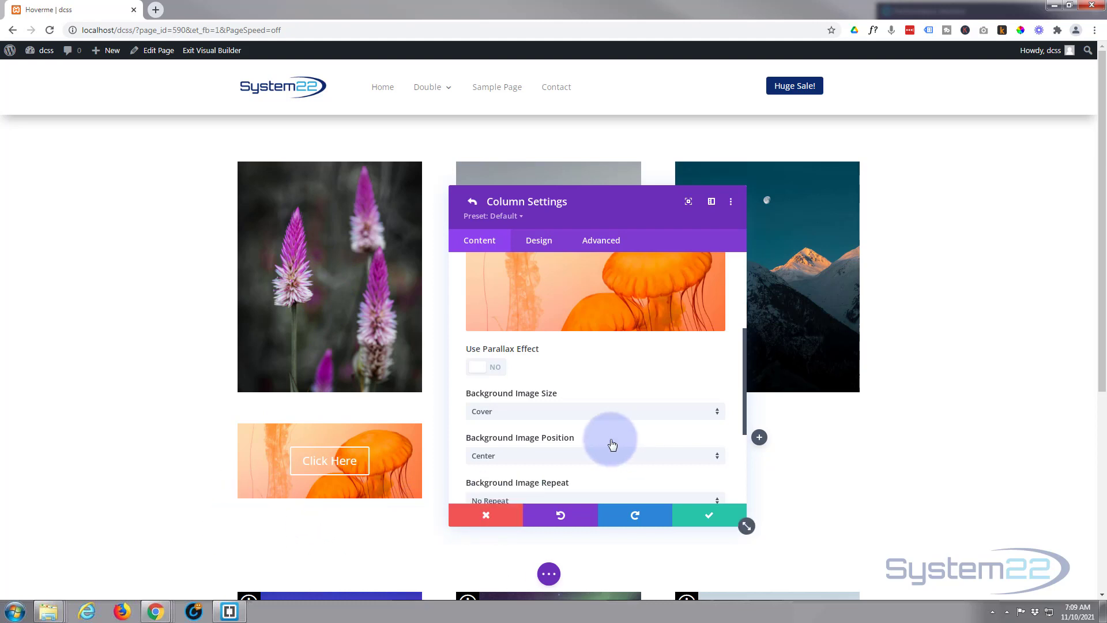
# Add the custom CSS height:400px; to the main element of the new row's first column
pyautogui.click(601, 244)
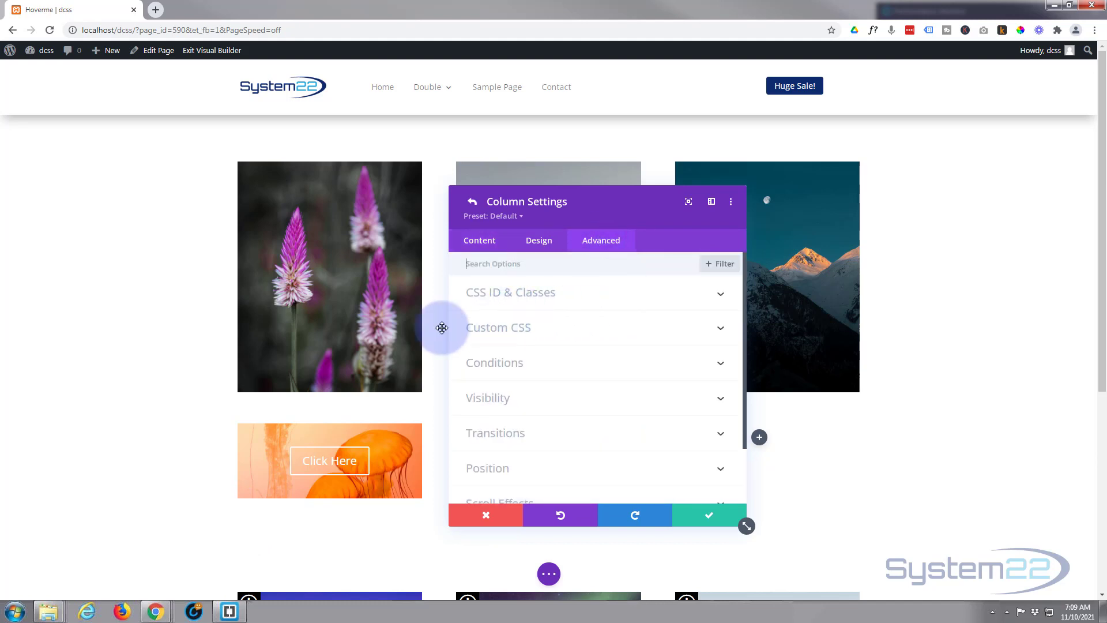
pyautogui.click(564, 332)
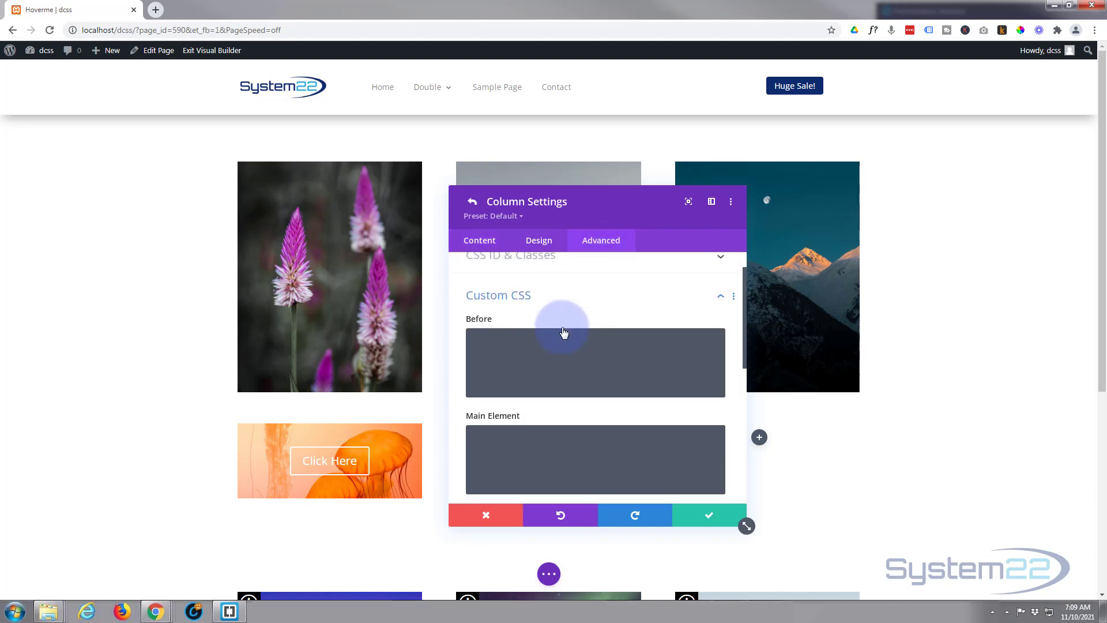
pyautogui.scroll(-2, 581, 334)
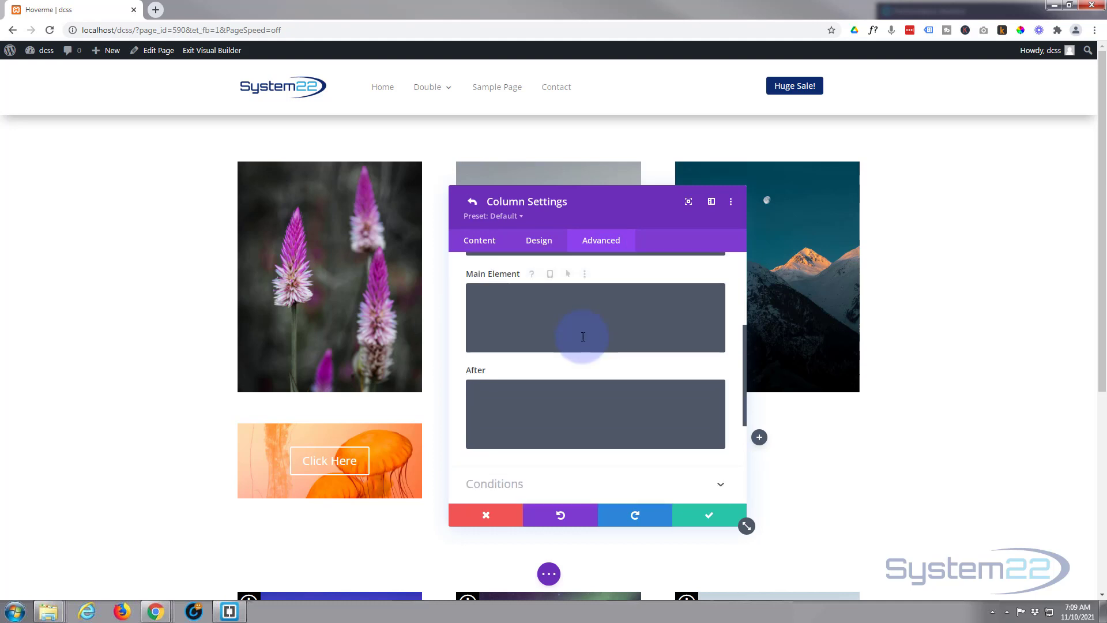
pyautogui.click(491, 299)
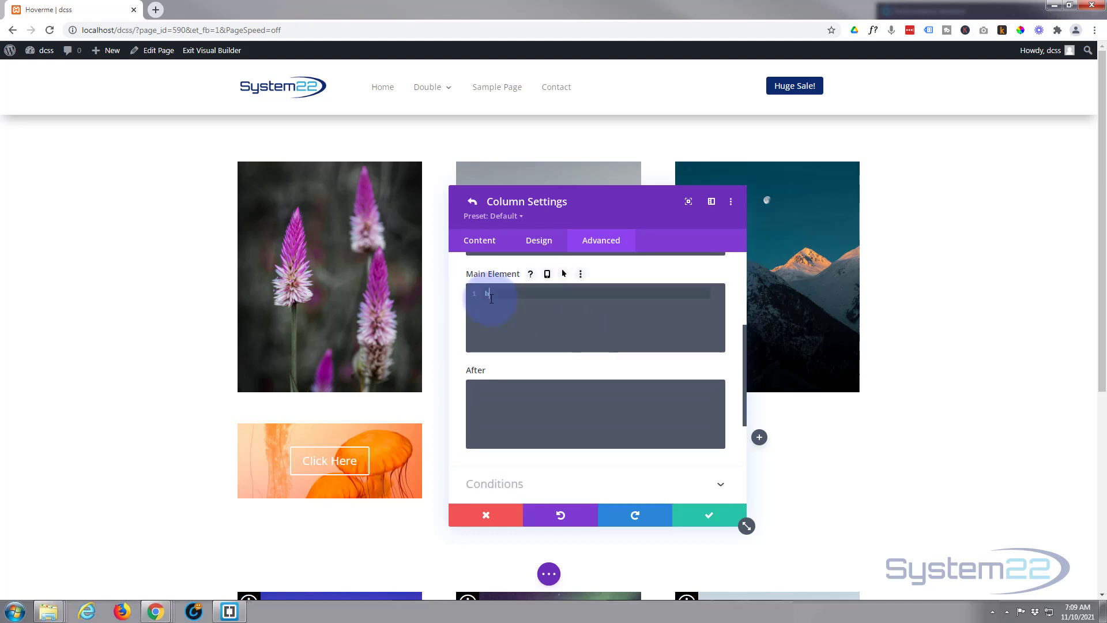
pyautogui.write('height:400px')
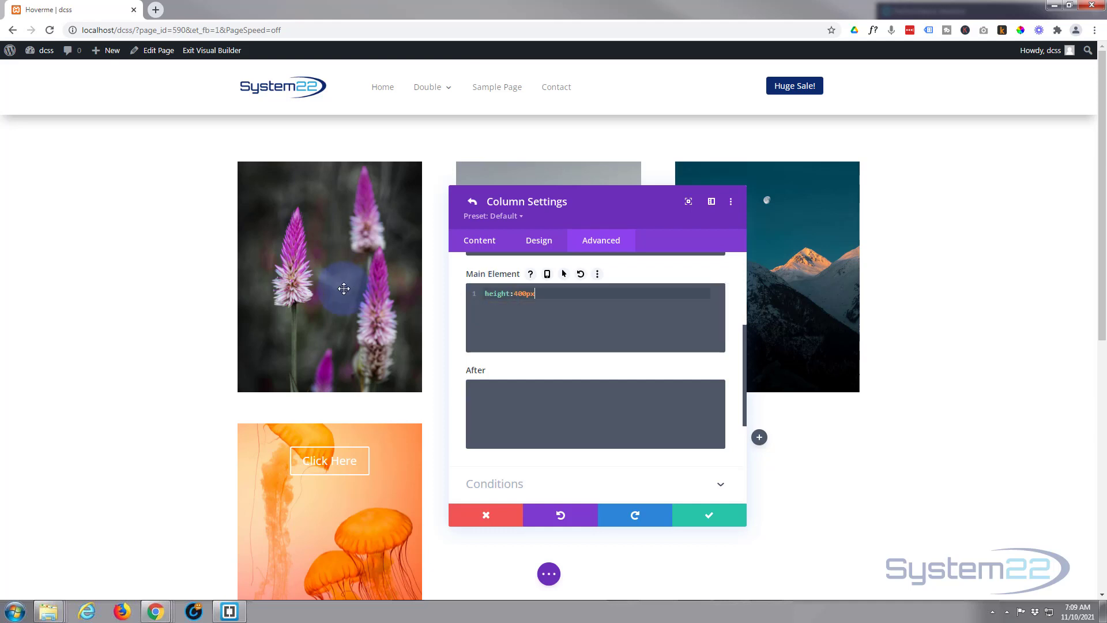
pyautogui.scroll(-2, 127, 314)
pyautogui.scroll(-1, 127, 313)
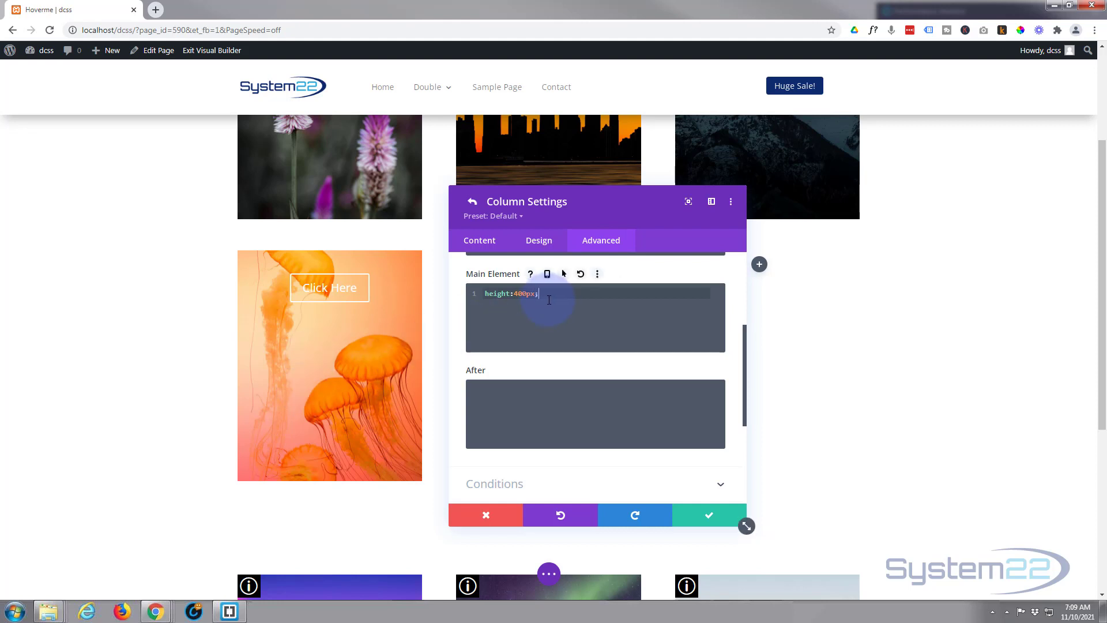
pyautogui.moveTo(549, 296); pyautogui.dragTo(479, 295)
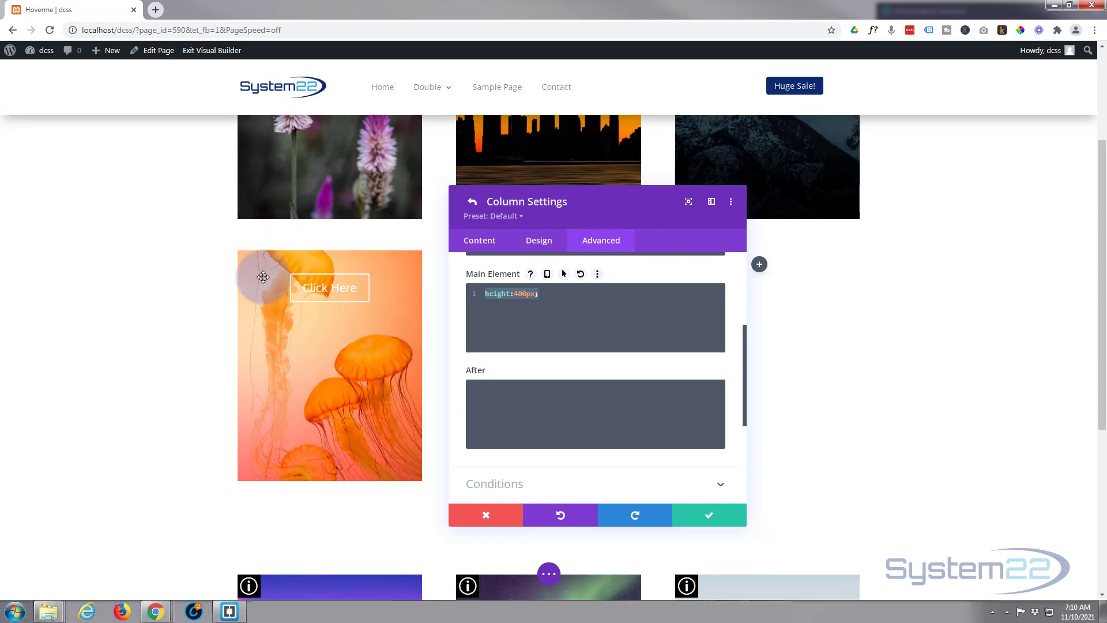
# Set the column's horizontal and vertical overflow to Hidden, and save the column and row settings
pyautogui.scroll(3, 611, 336)
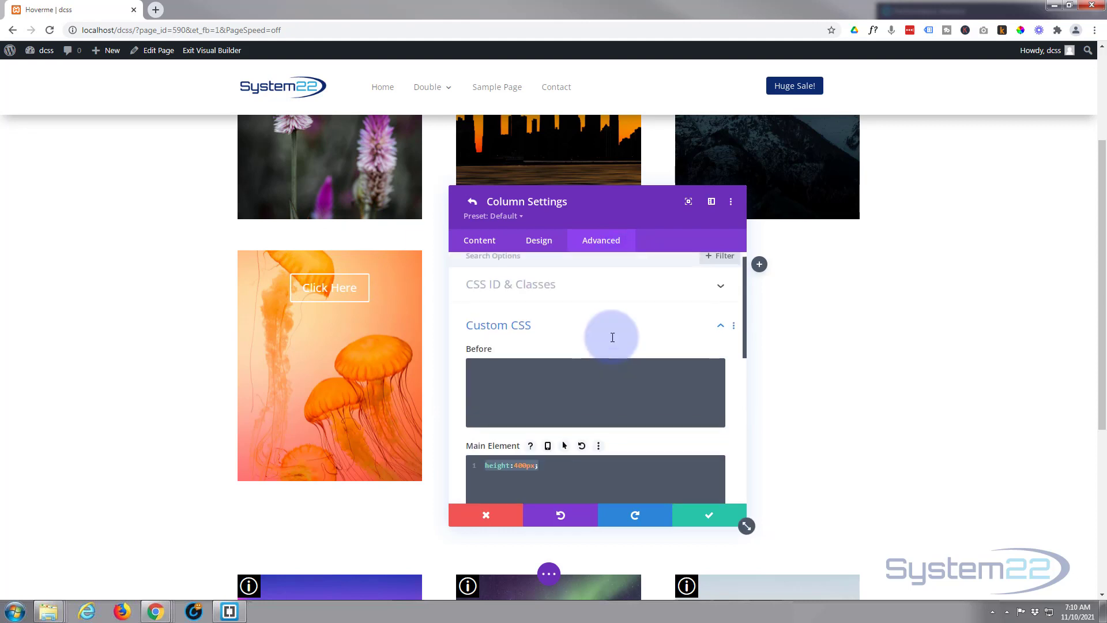
pyautogui.scroll(2, 612, 337)
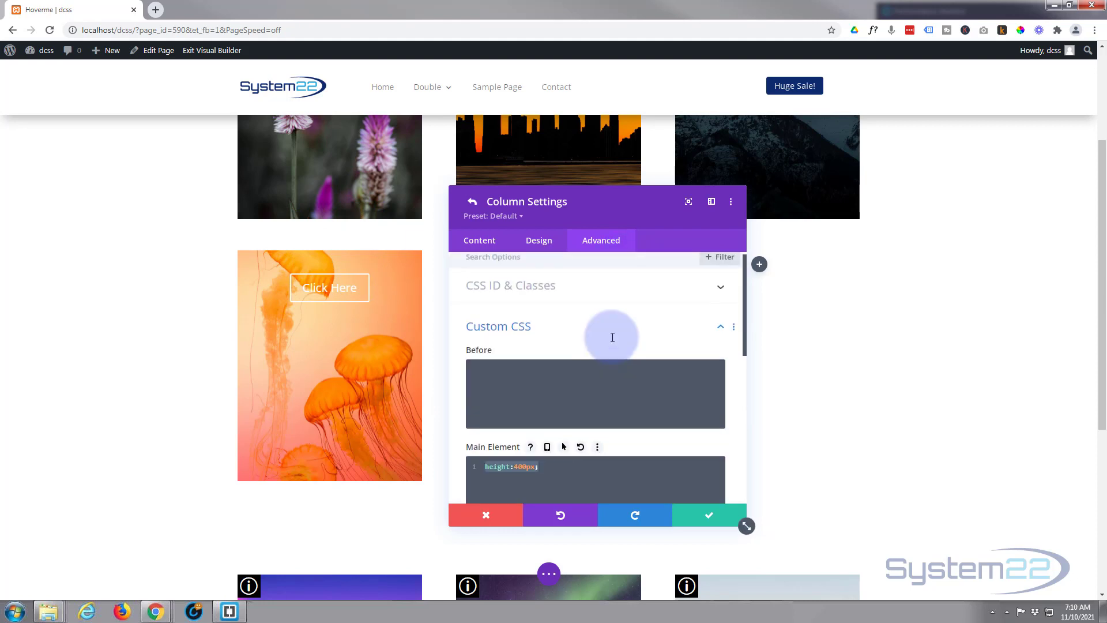
pyautogui.click(557, 334)
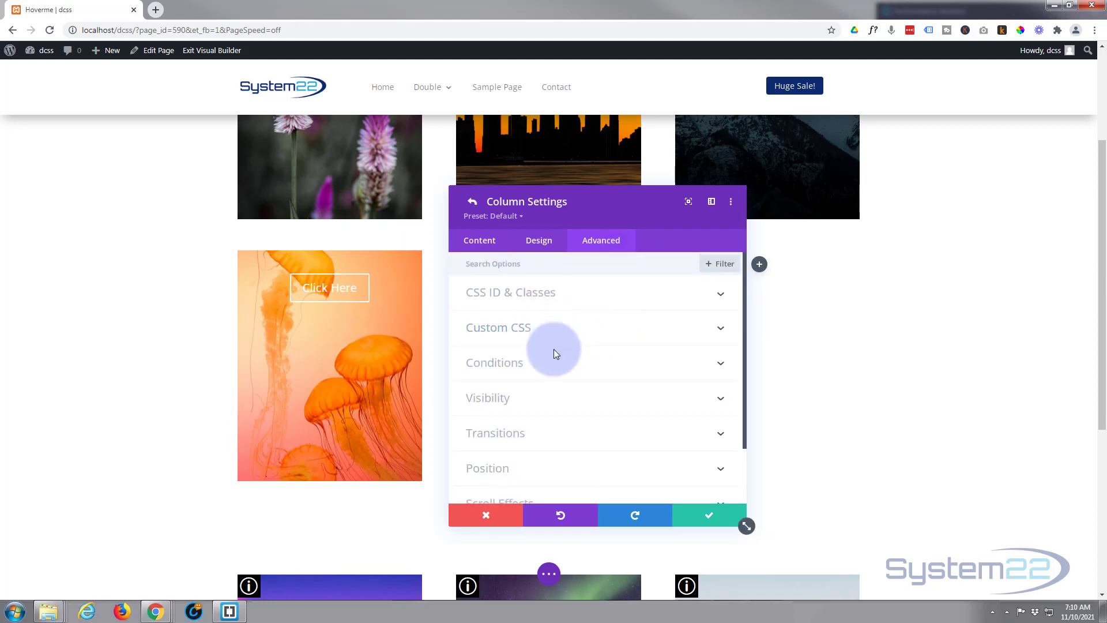
pyautogui.click(550, 405)
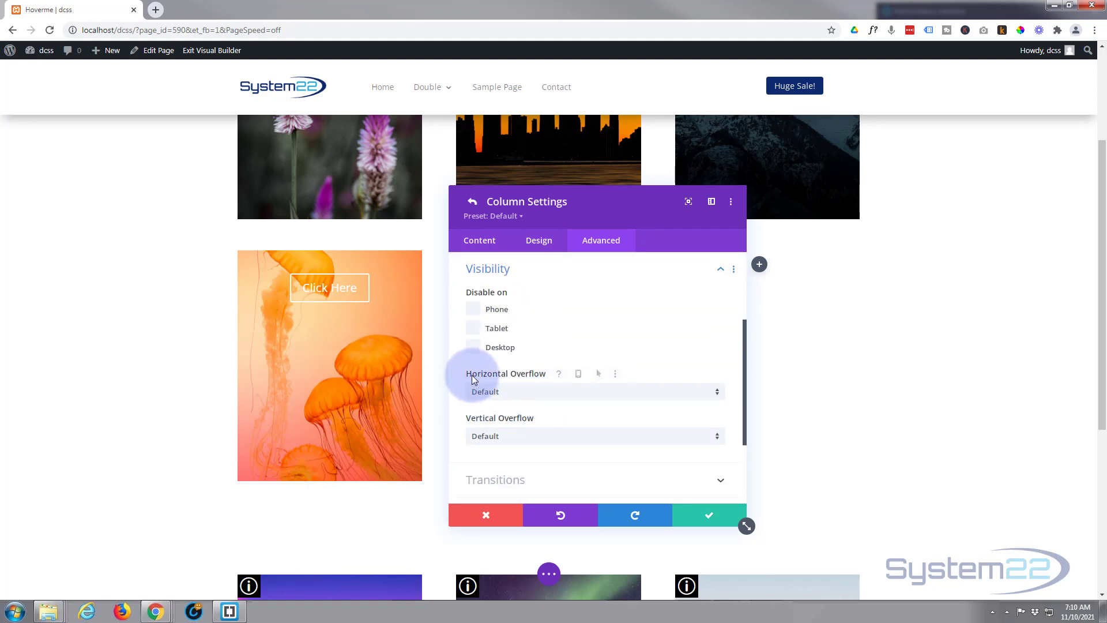
pyautogui.click(539, 397)
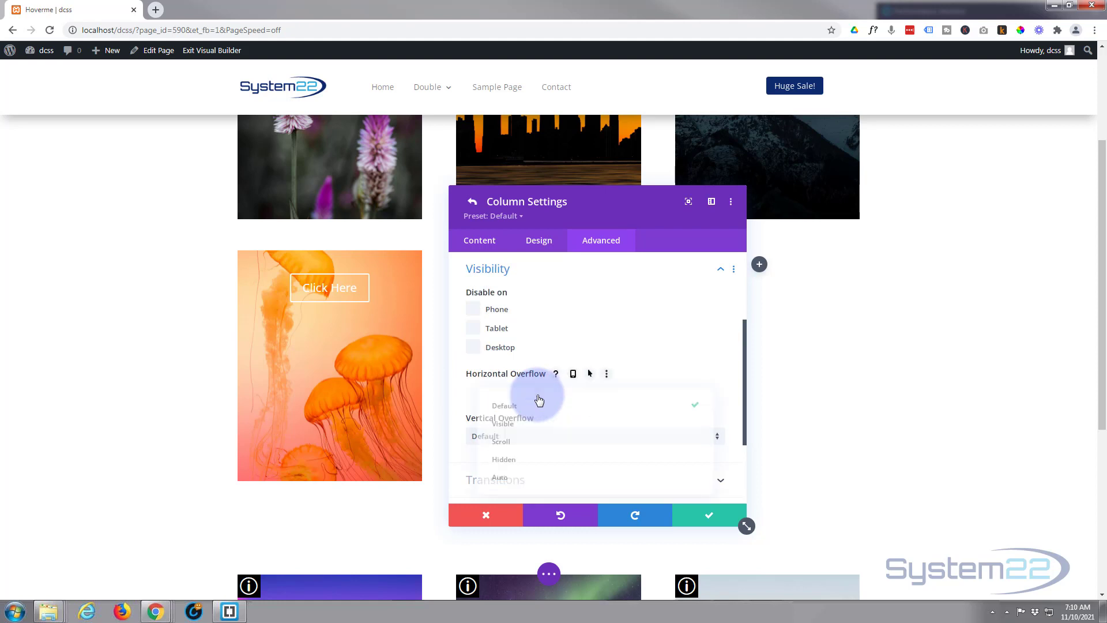
pyautogui.click(518, 459)
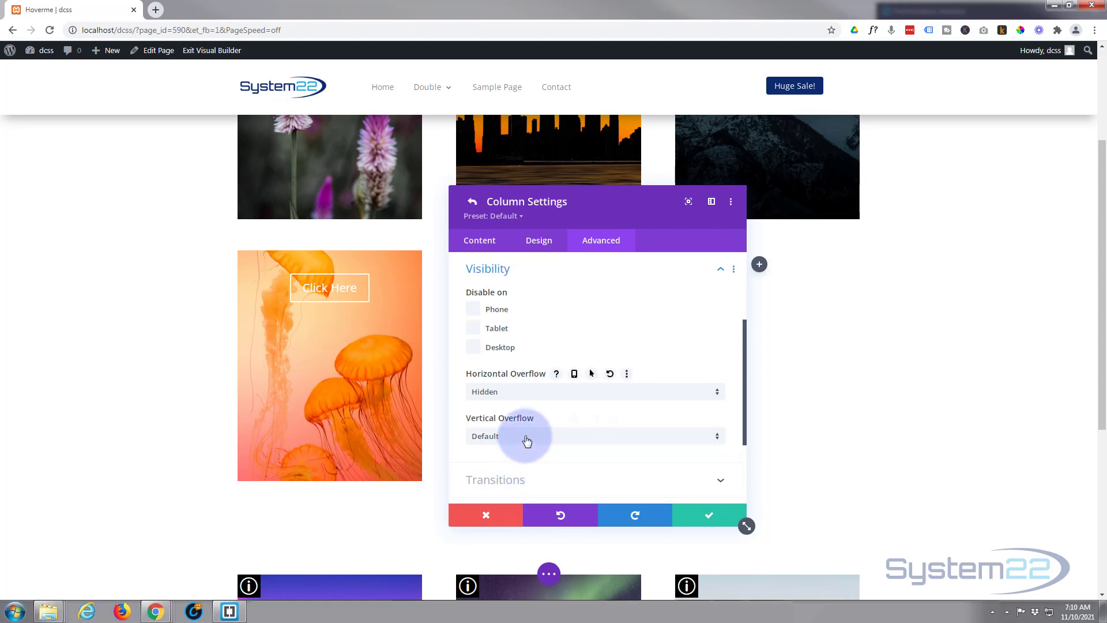
pyautogui.click(526, 438)
pyautogui.click(518, 503)
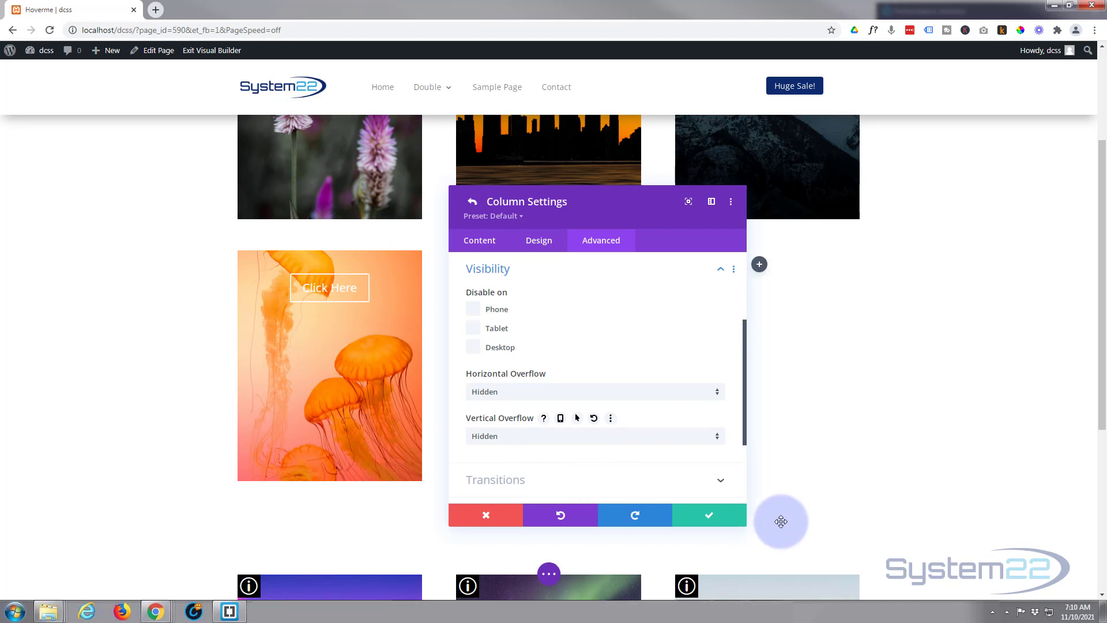
pyautogui.click(709, 522)
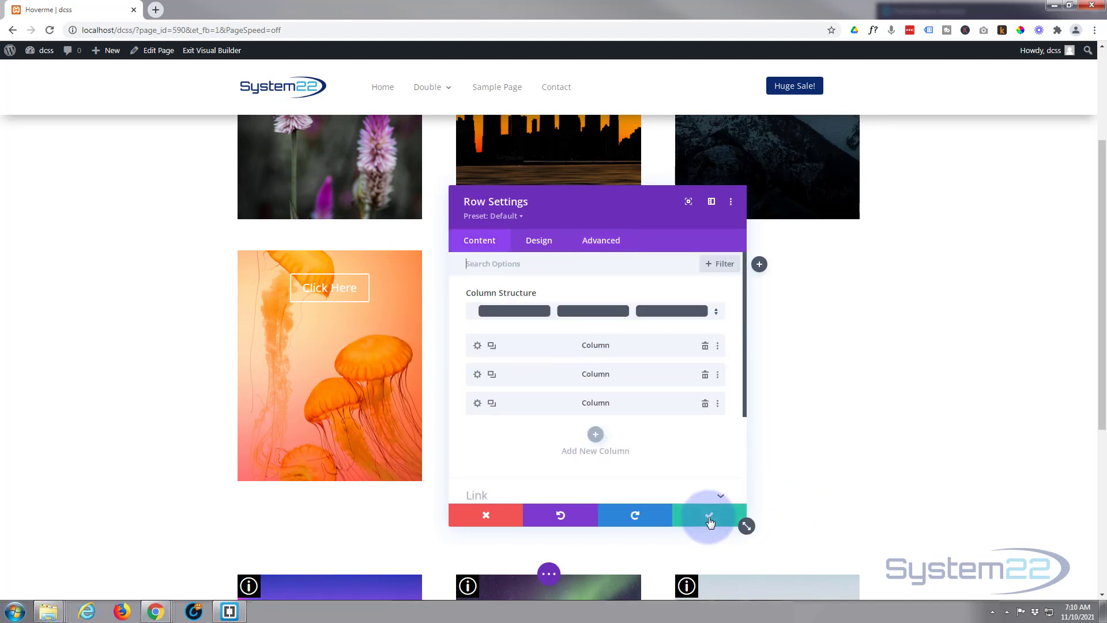
pyautogui.click(710, 520)
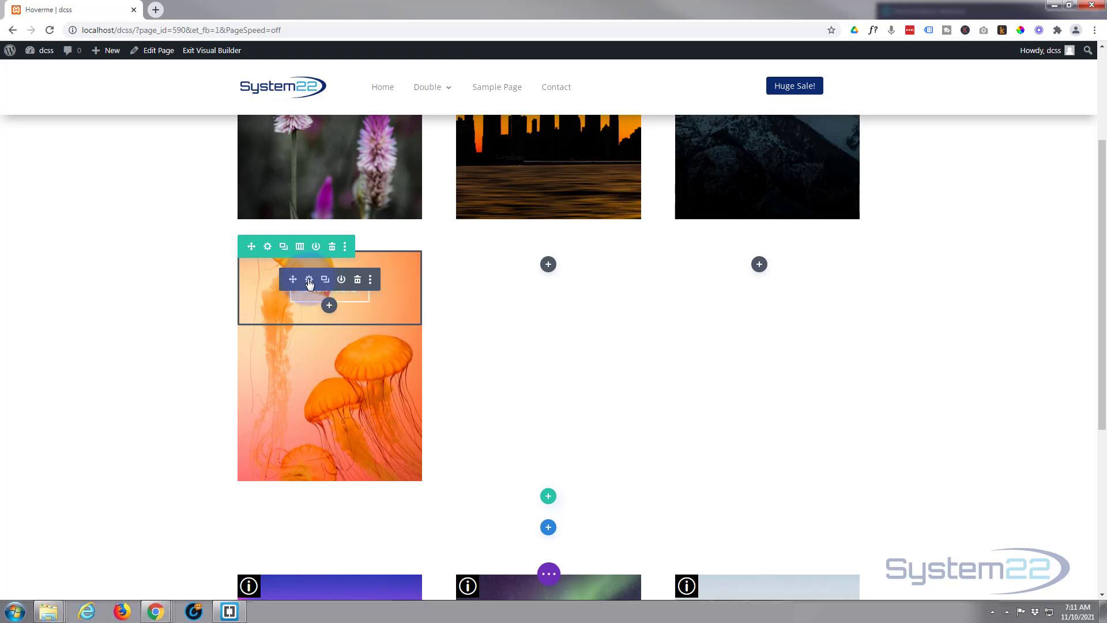
# Turn on custom styles for the button of the Call To Action over the jellyfish picture
pyautogui.click(309, 280)
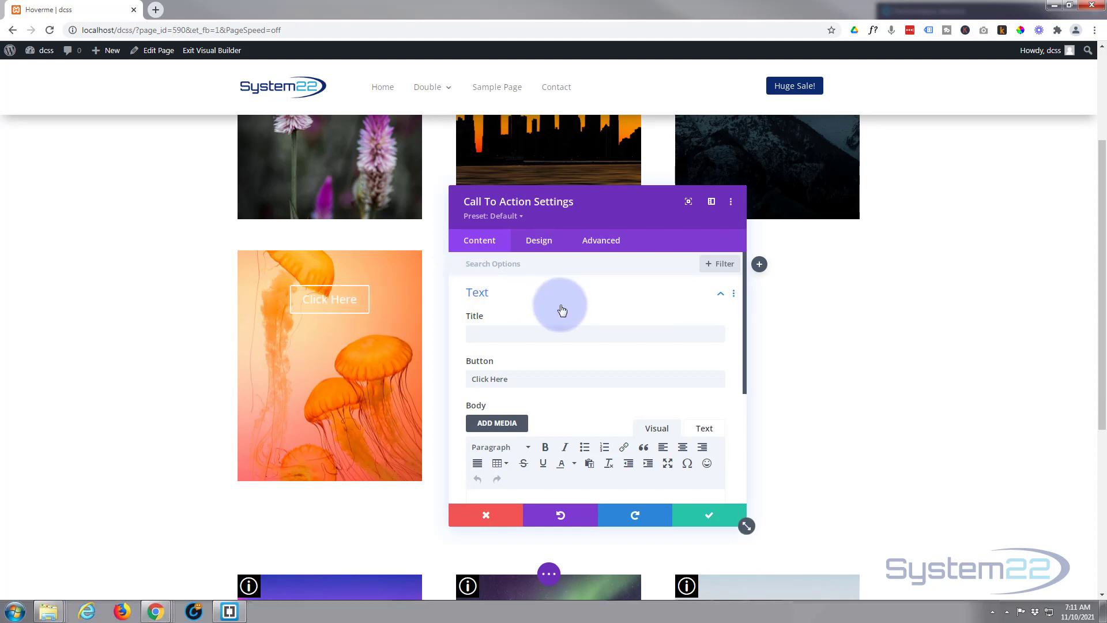
pyautogui.click(536, 245)
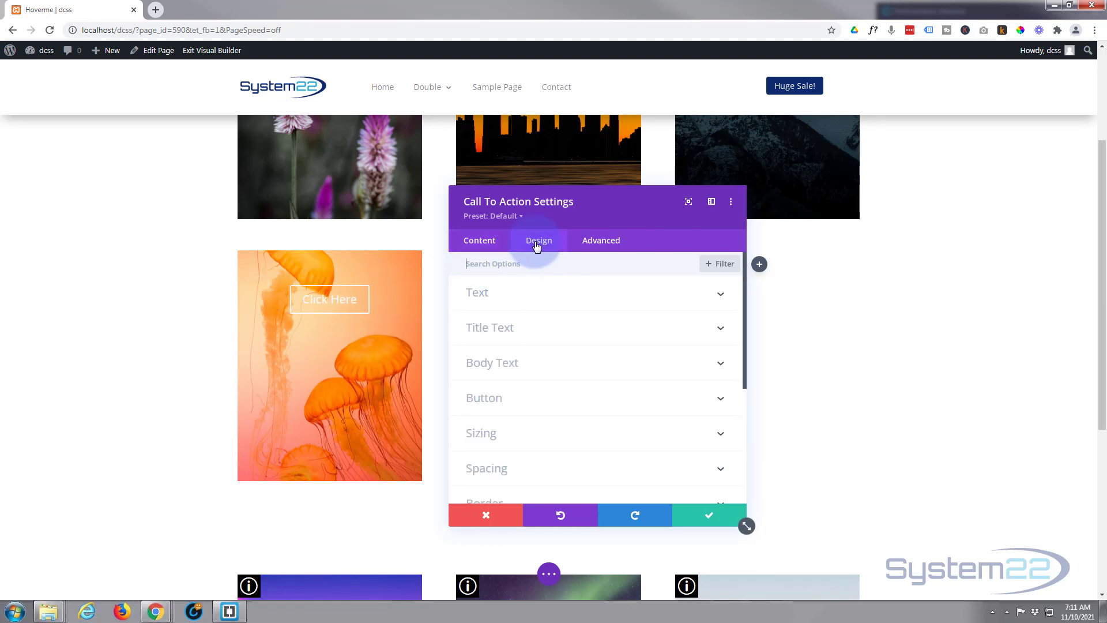
pyautogui.click(539, 396)
pyautogui.click(470, 296)
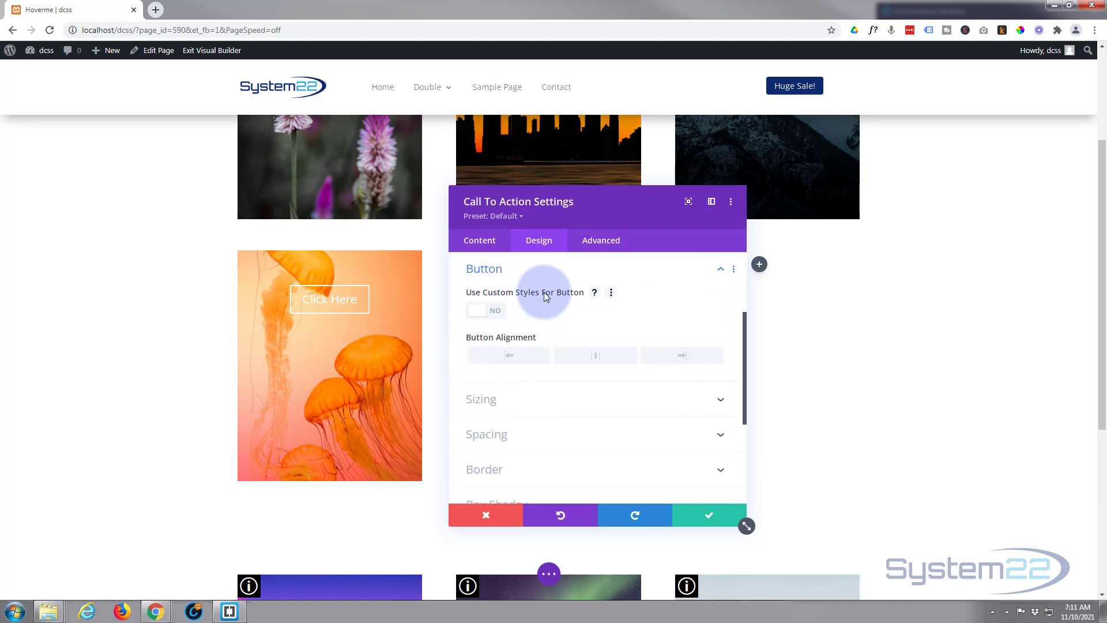
pyautogui.click(498, 315)
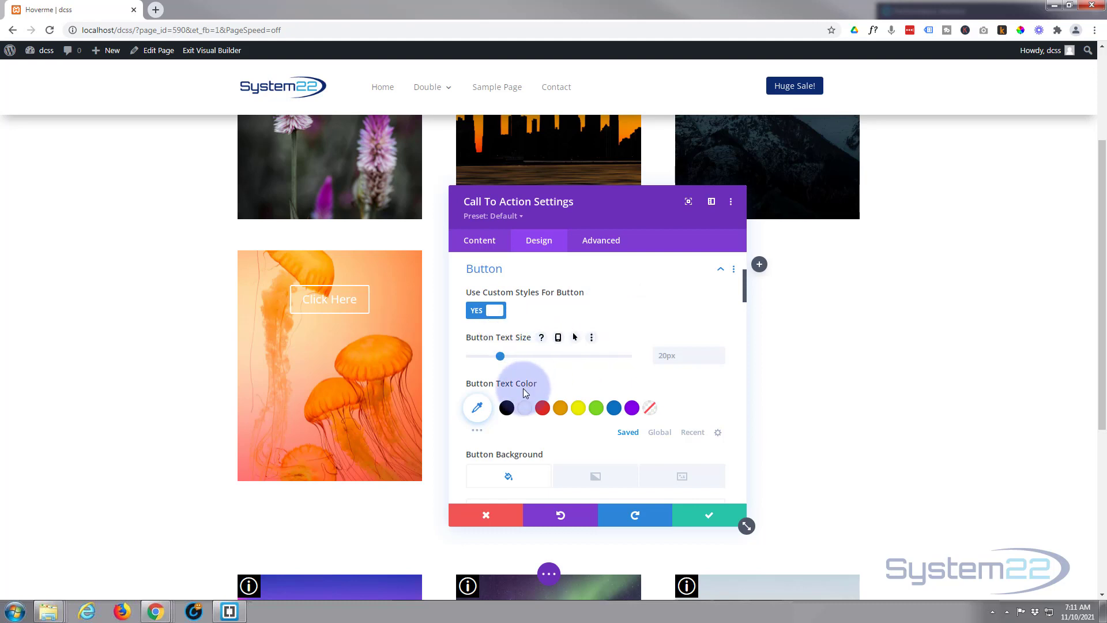
# Give the Call To Action's button a purple #8300e9 background and a border width of 0px
pyautogui.scroll(-2, 545, 369)
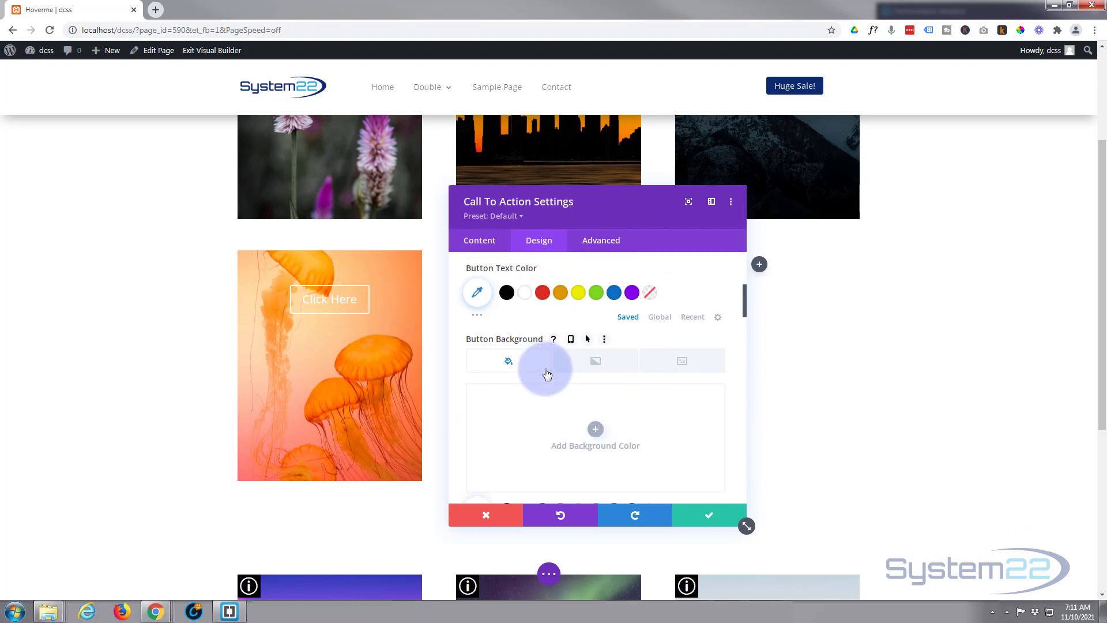
pyautogui.scroll(-2, 547, 373)
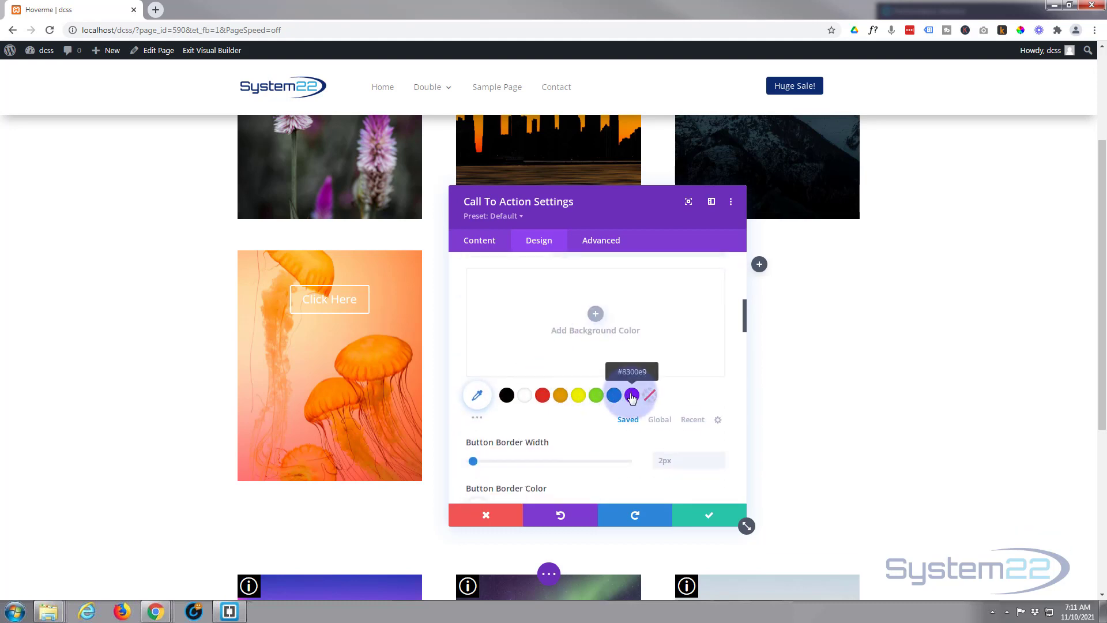
pyautogui.click(632, 395)
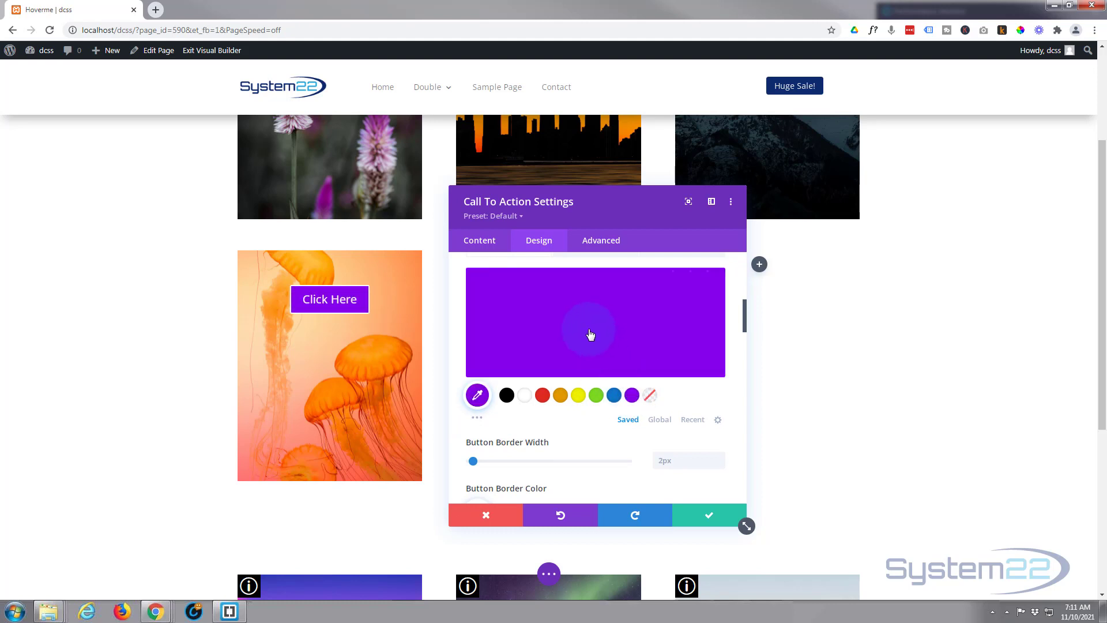
pyautogui.scroll(-1, 577, 329)
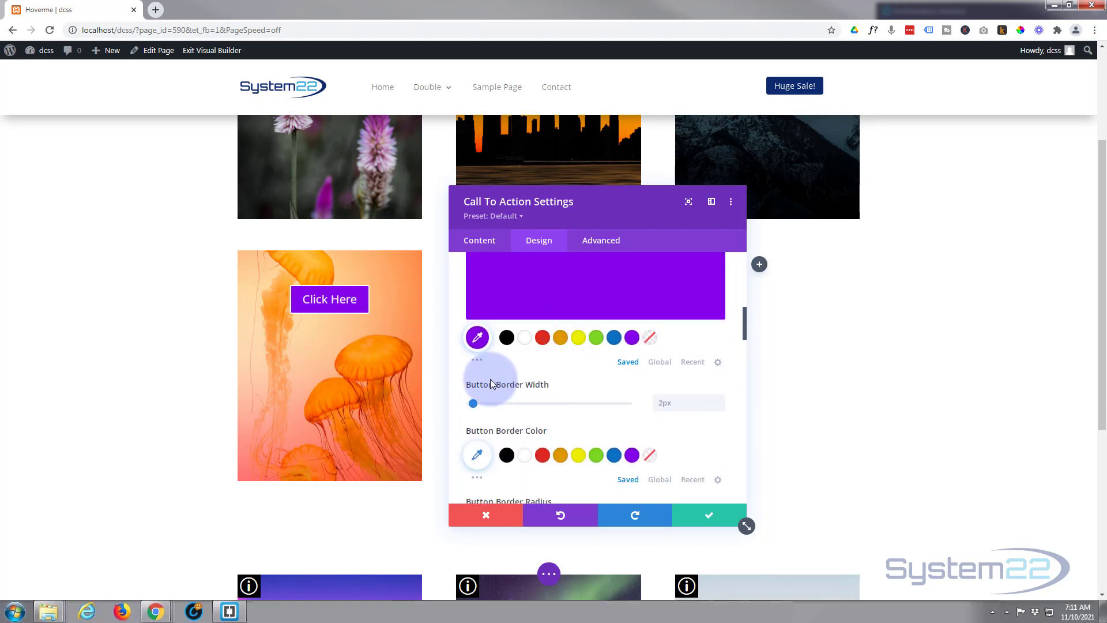
pyautogui.click(719, 406)
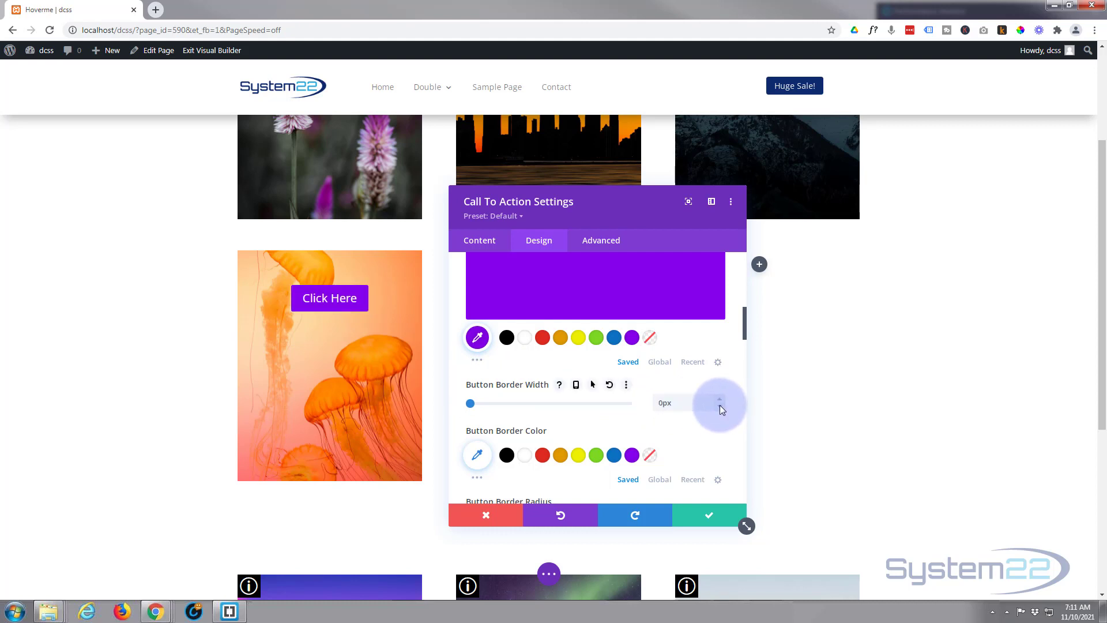
# Set the button's background color for the hover state to blue #0c71c3
pyautogui.scroll(2, 622, 438)
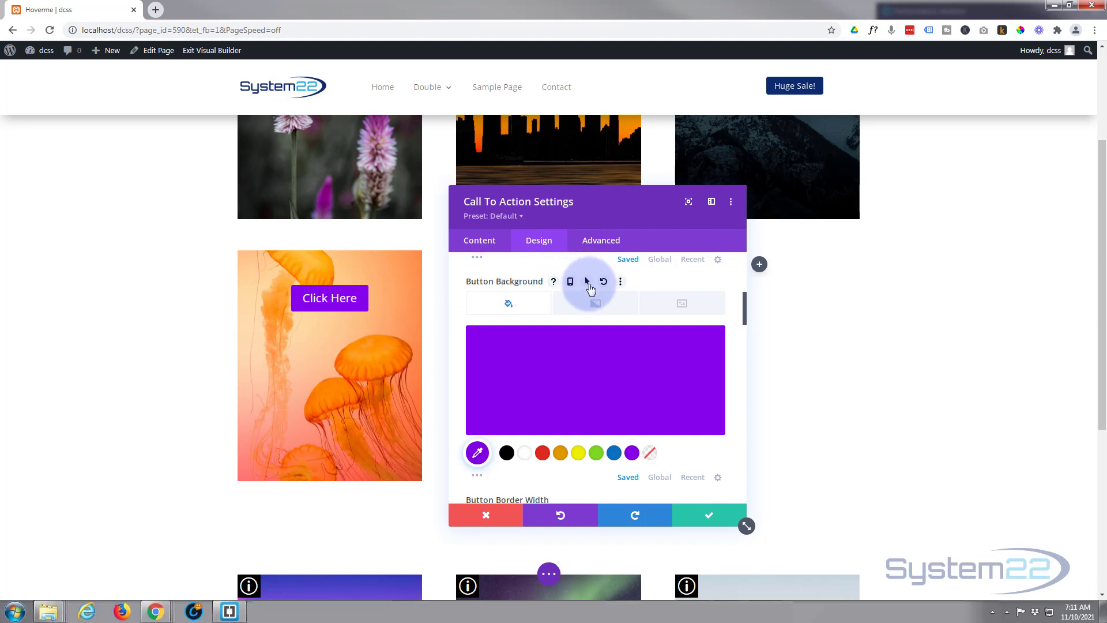
pyautogui.click(588, 282)
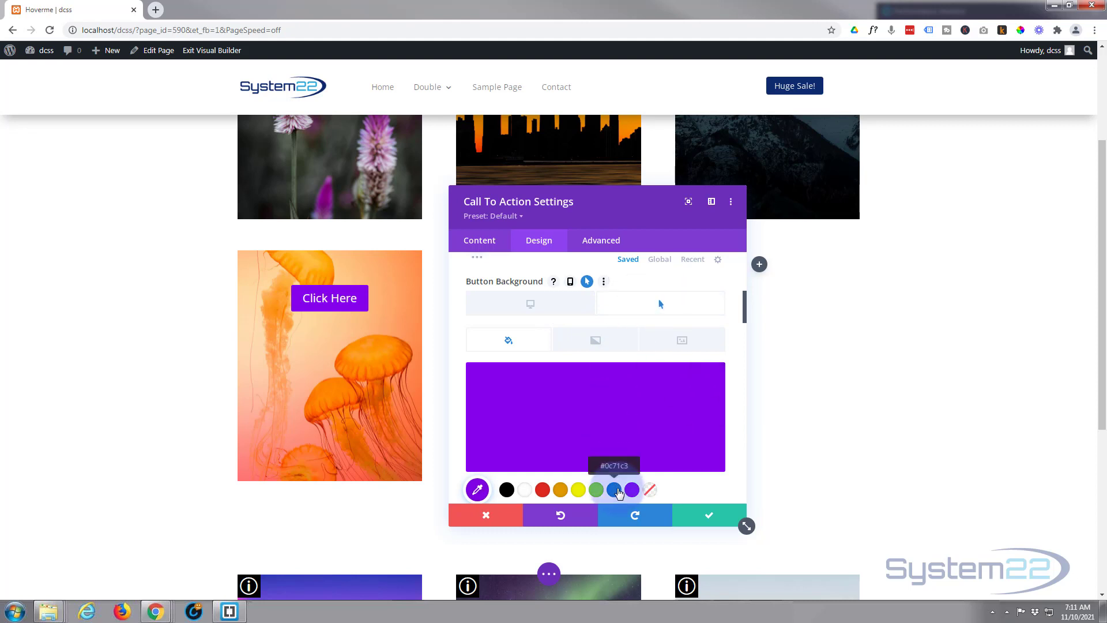
pyautogui.click(616, 490)
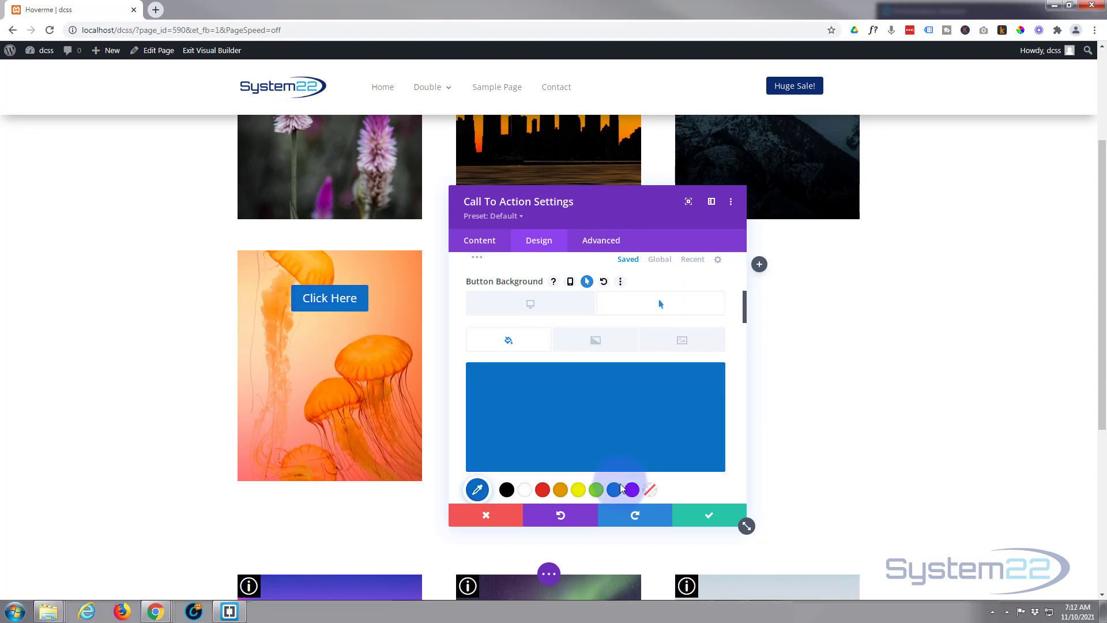
pyautogui.click(540, 318)
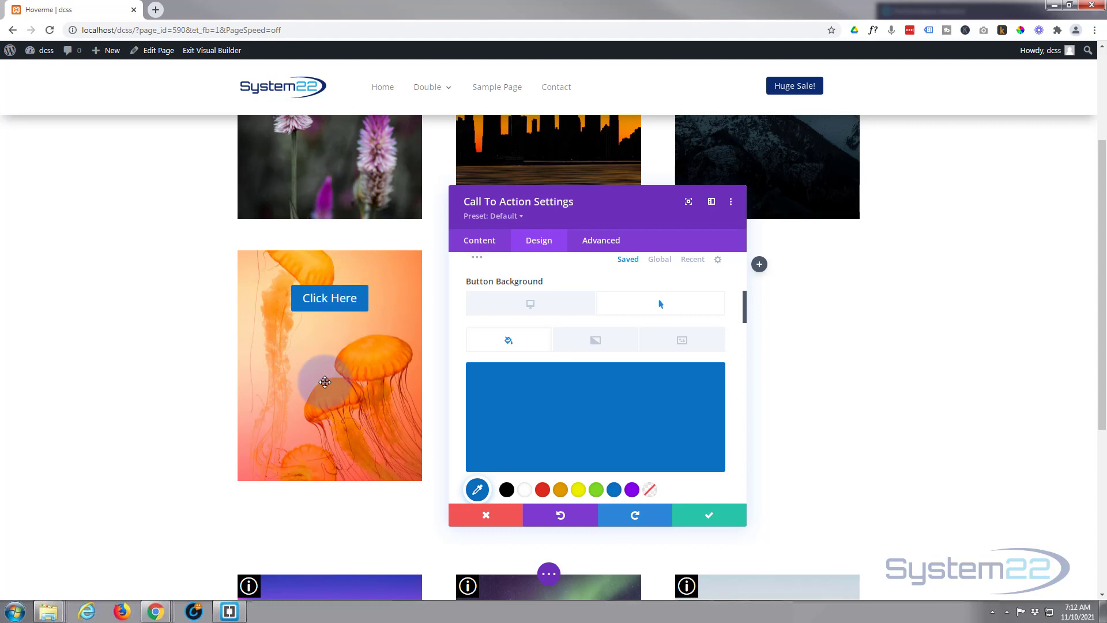
pyautogui.click(570, 300)
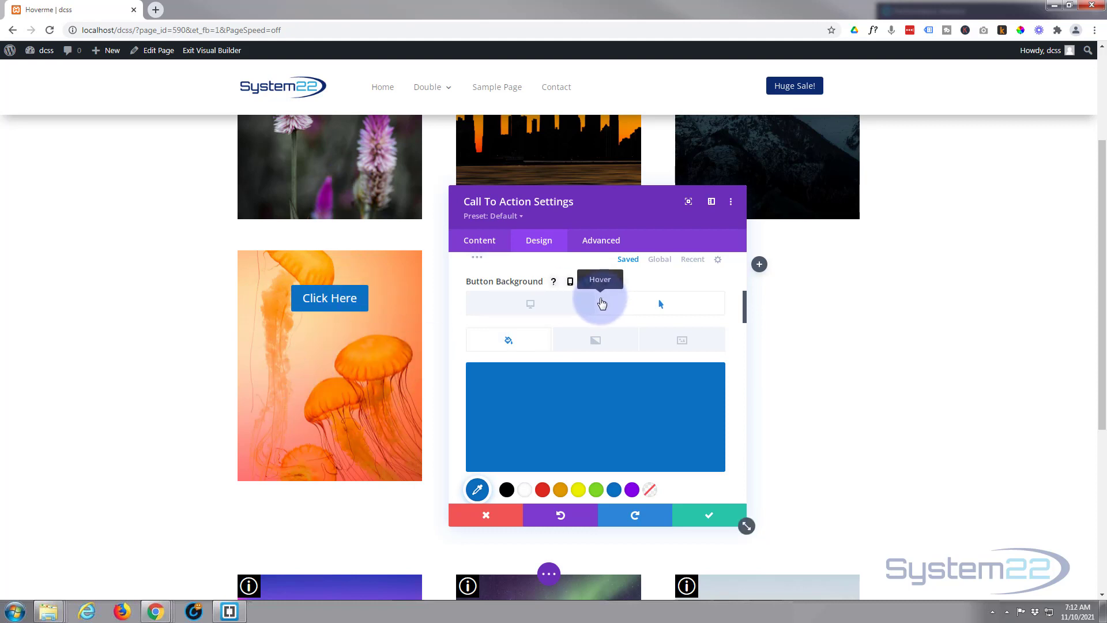
pyautogui.click(600, 303)
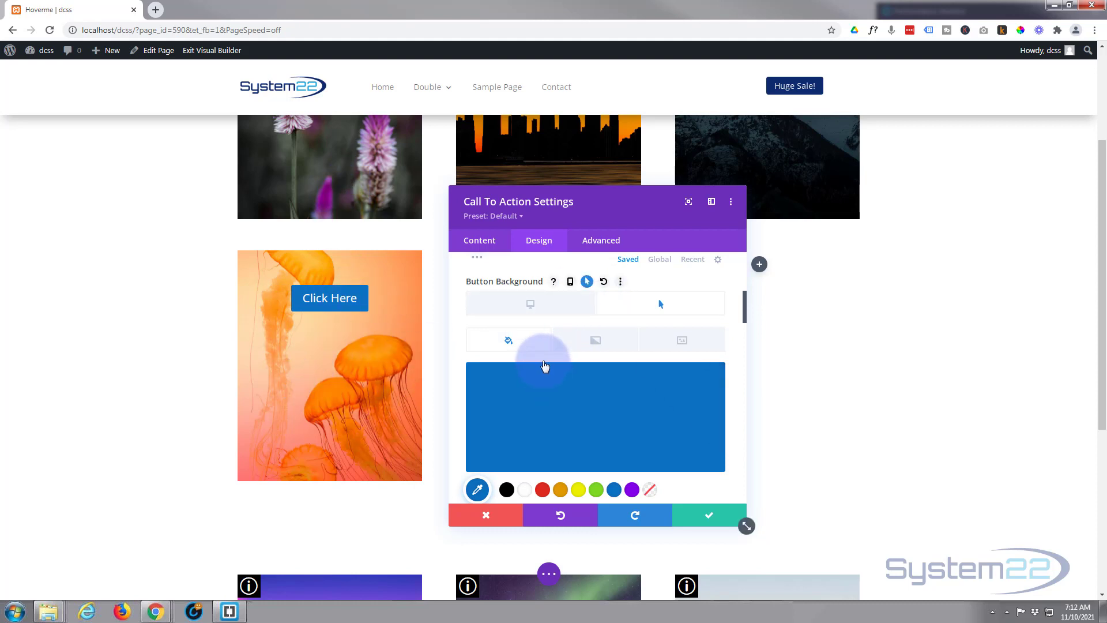
# Set the Call To Action module's top margin to -300px
pyautogui.scroll(6, 549, 335)
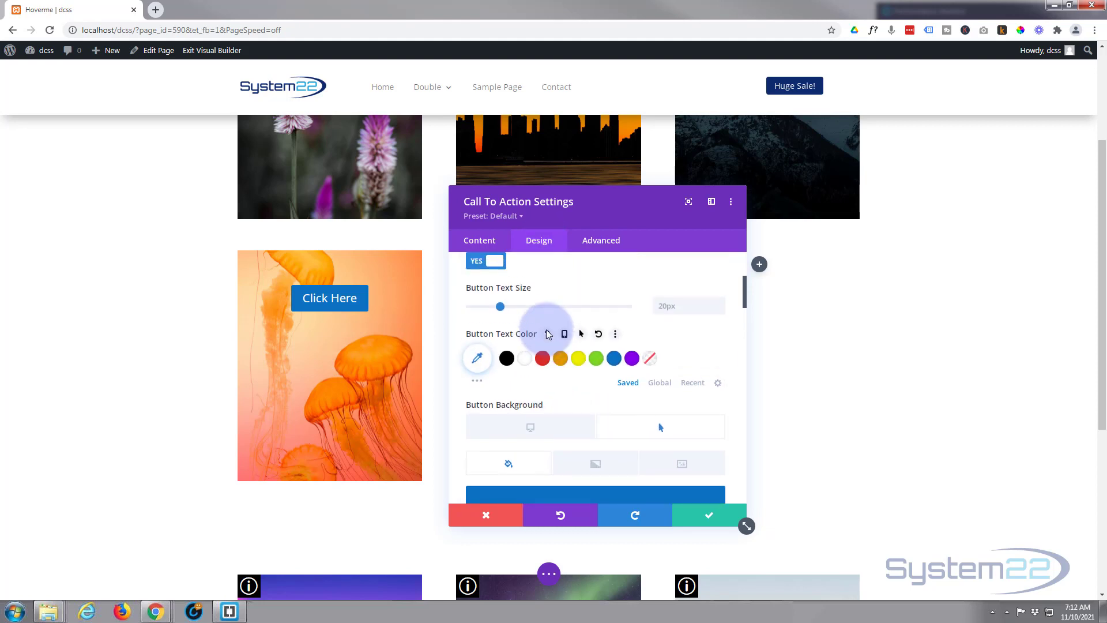
pyautogui.click(523, 384)
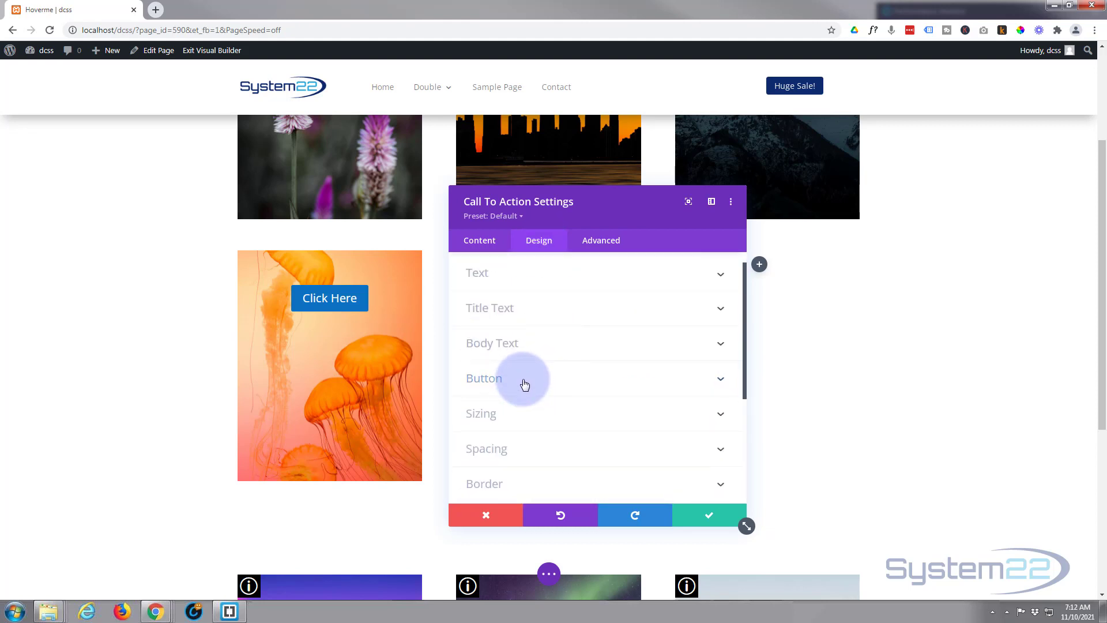
pyautogui.scroll(-2, 524, 349)
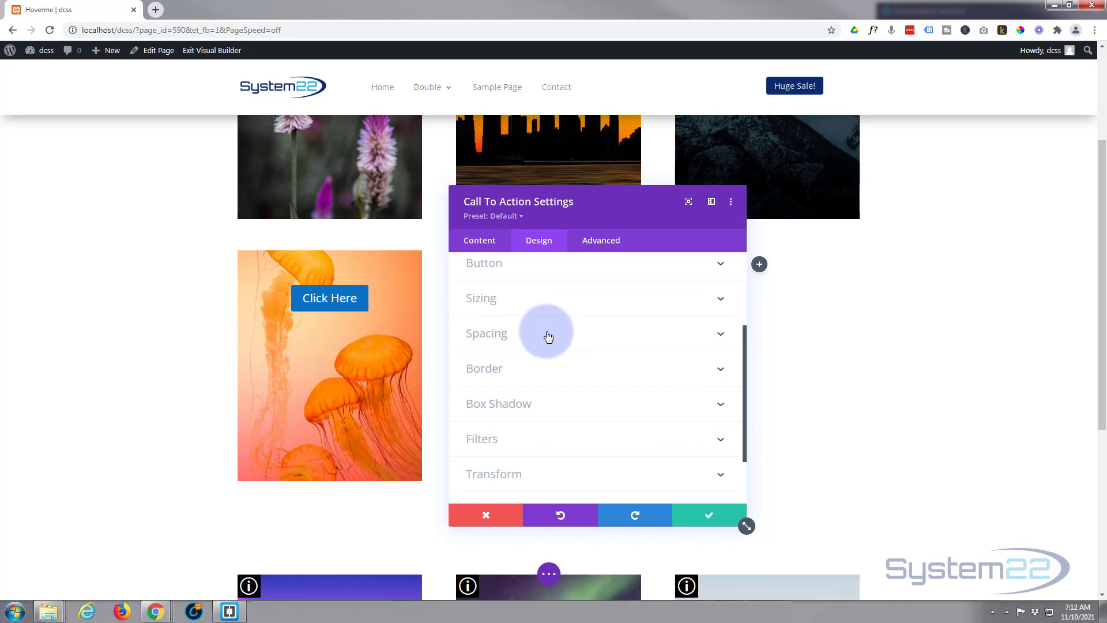
pyautogui.click(548, 337)
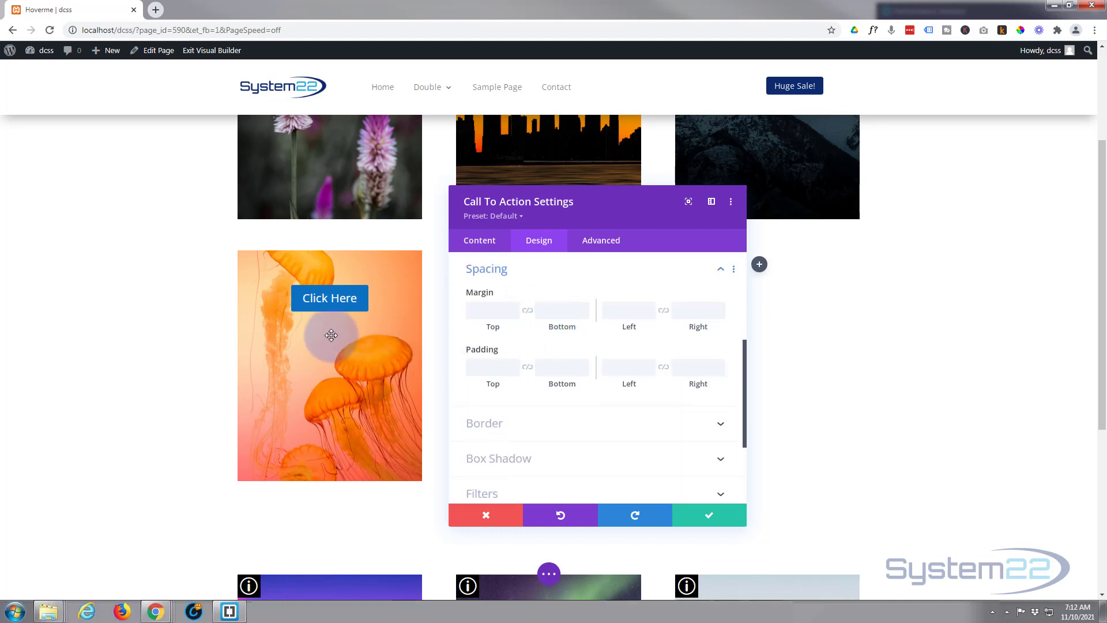
pyautogui.click(514, 313)
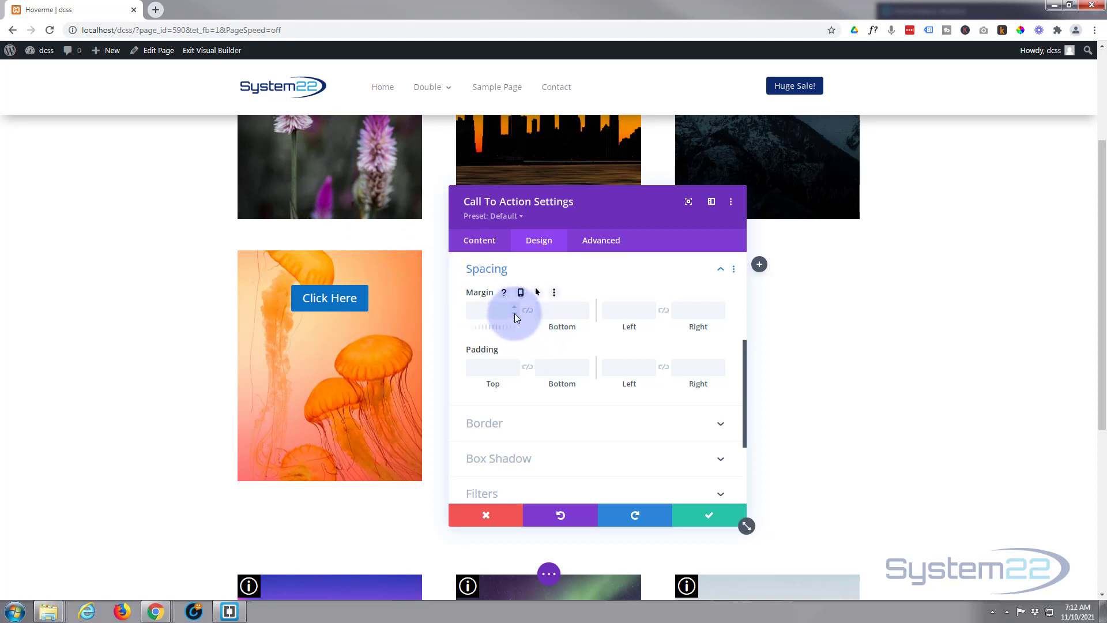
pyautogui.click(460, 323)
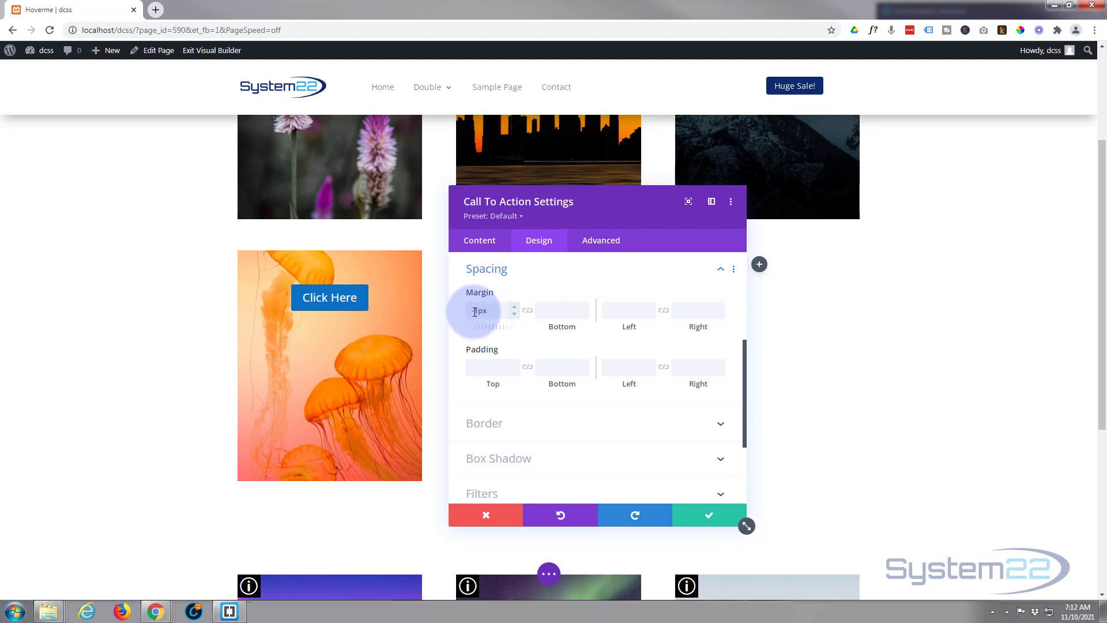
pyautogui.moveTo(475, 311); pyautogui.dragTo(479, 310)
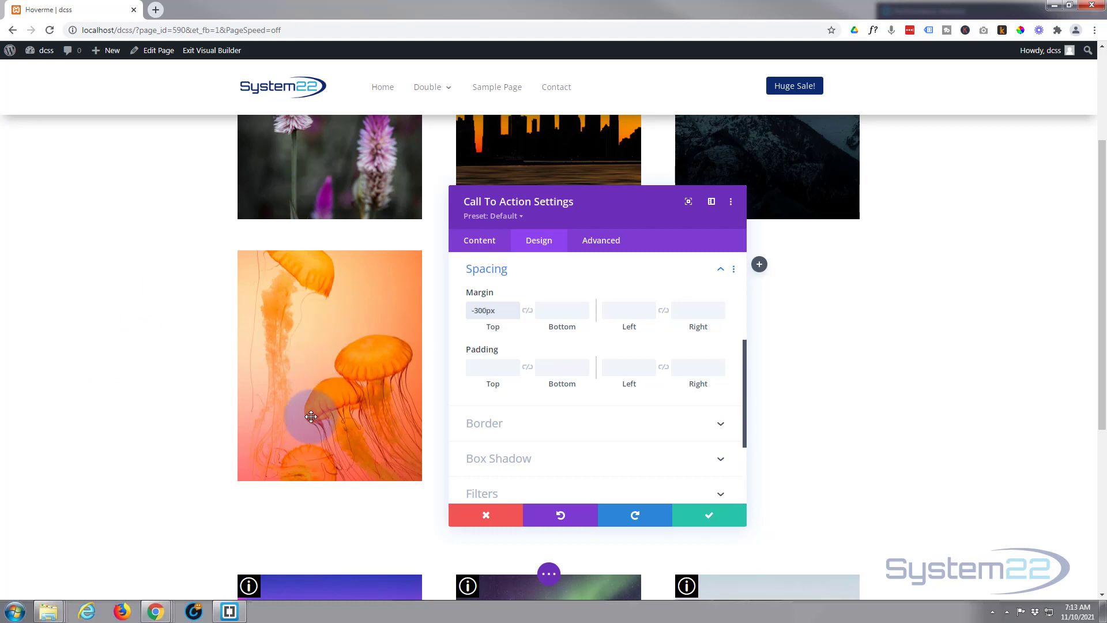
pyautogui.click(557, 369)
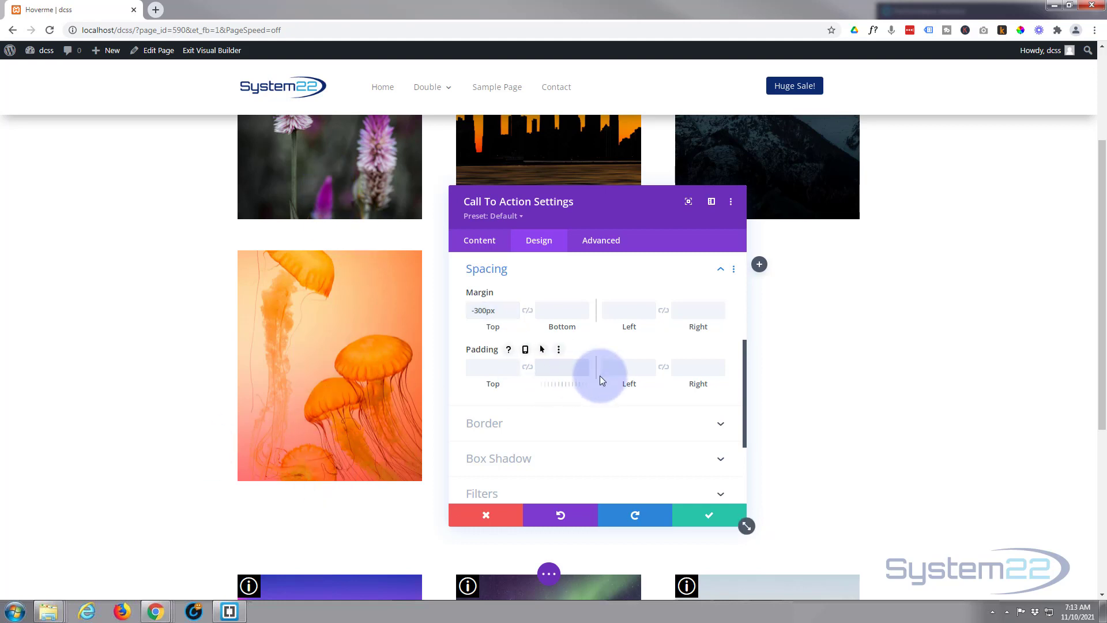
pyautogui.write('500px')
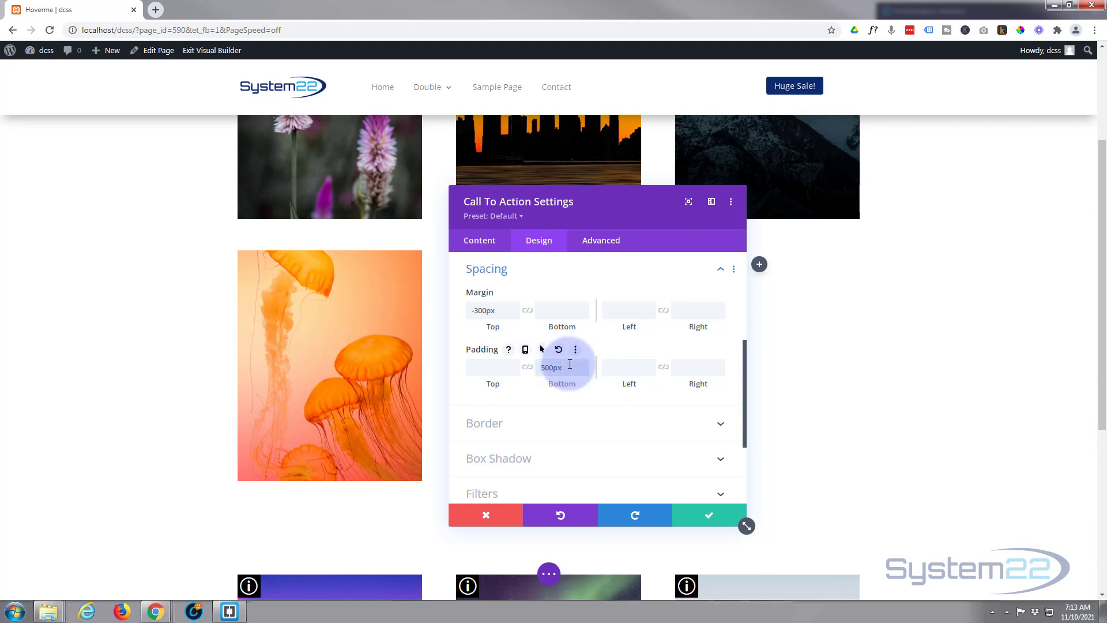
pyautogui.moveTo(563, 368); pyautogui.dragTo(521, 381)
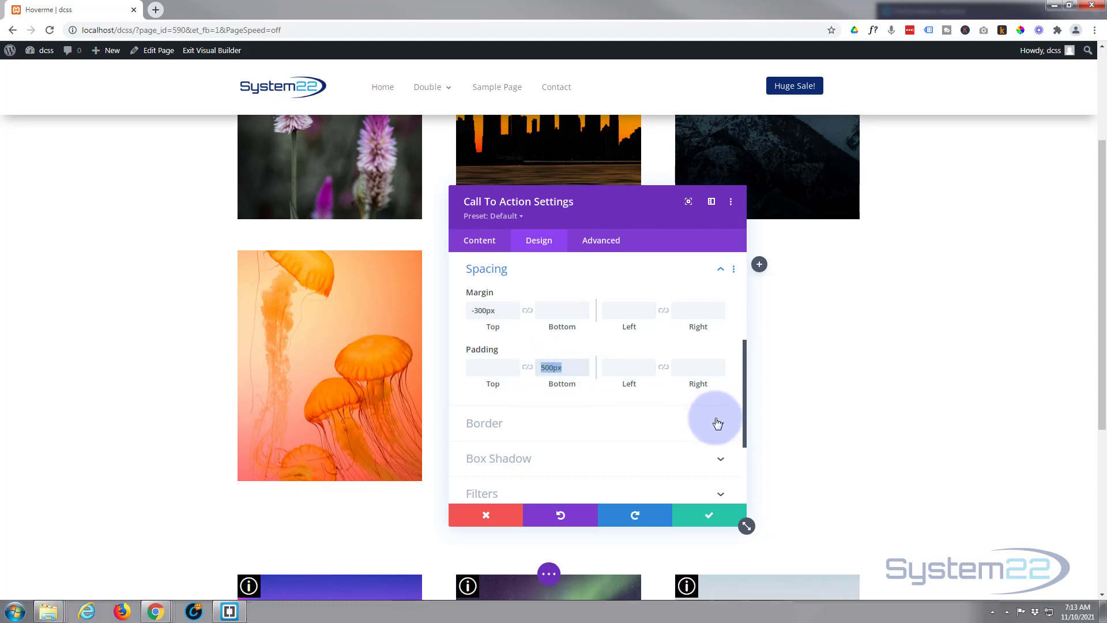
pyautogui.press('BackSpace')
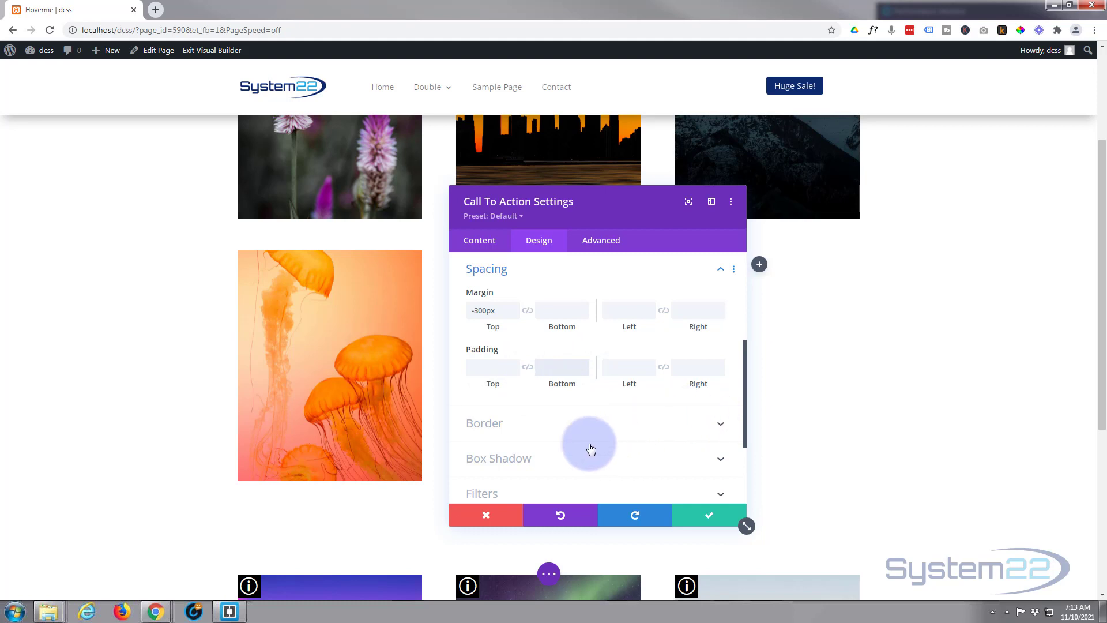
# Give the Call To Action module a purple background color
pyautogui.click(472, 240)
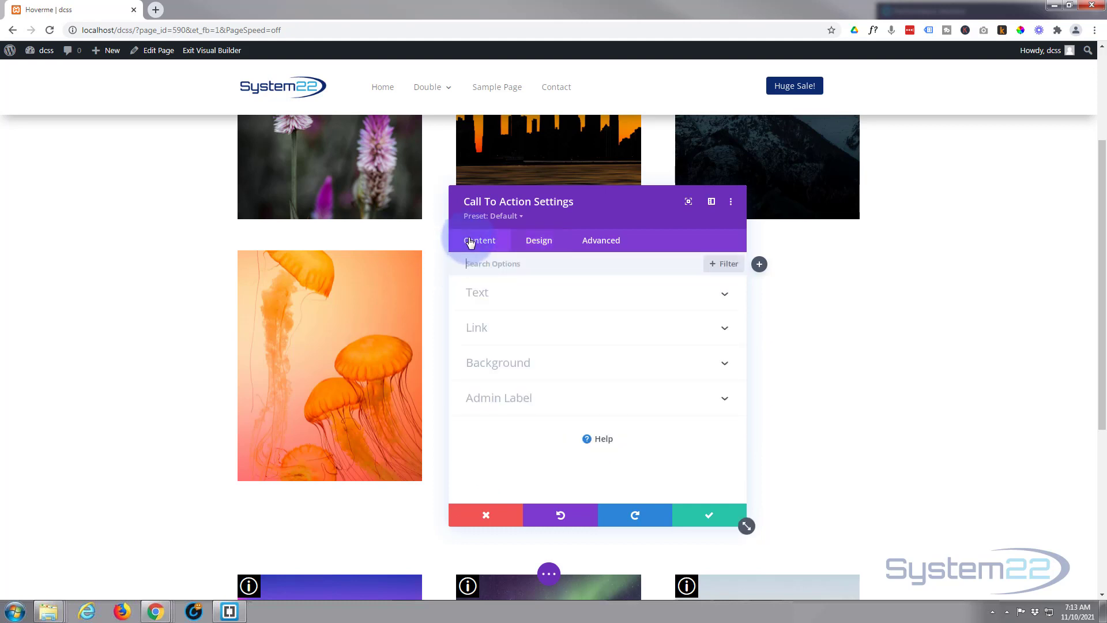
pyautogui.click(577, 366)
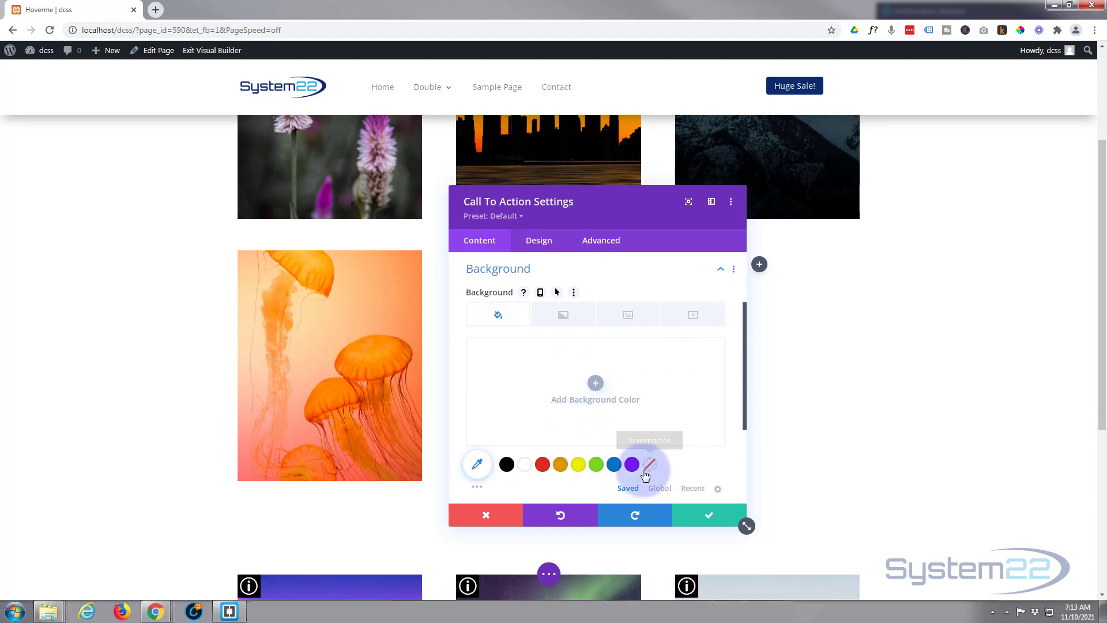
pyautogui.click(633, 465)
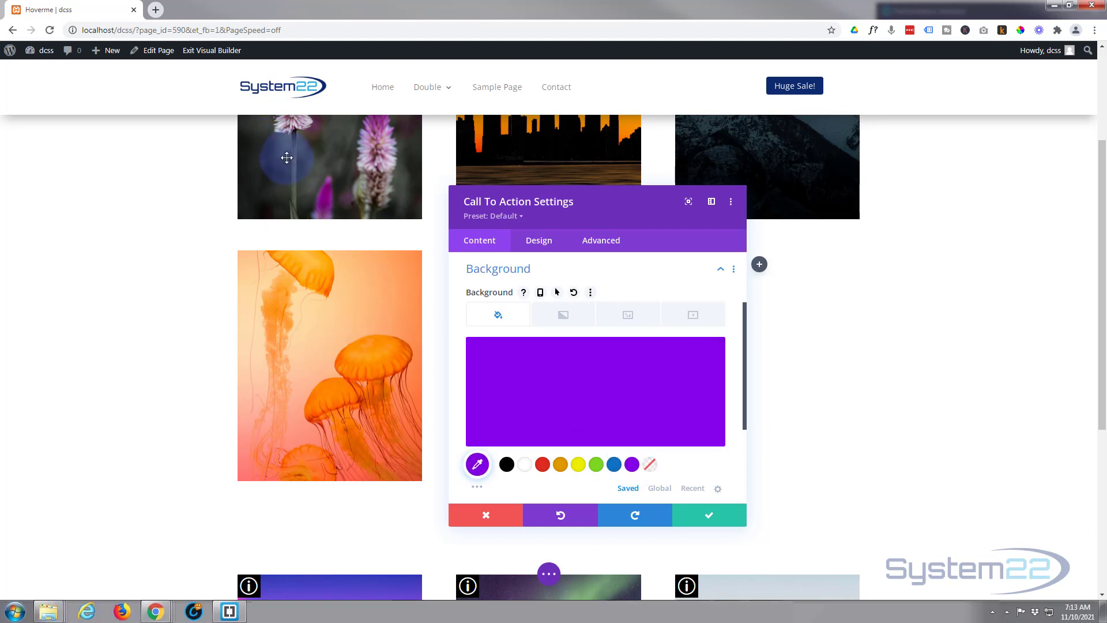
# Set the Call To Action's bottom padding to 500px and its top padding to 200px
pyautogui.click(545, 240)
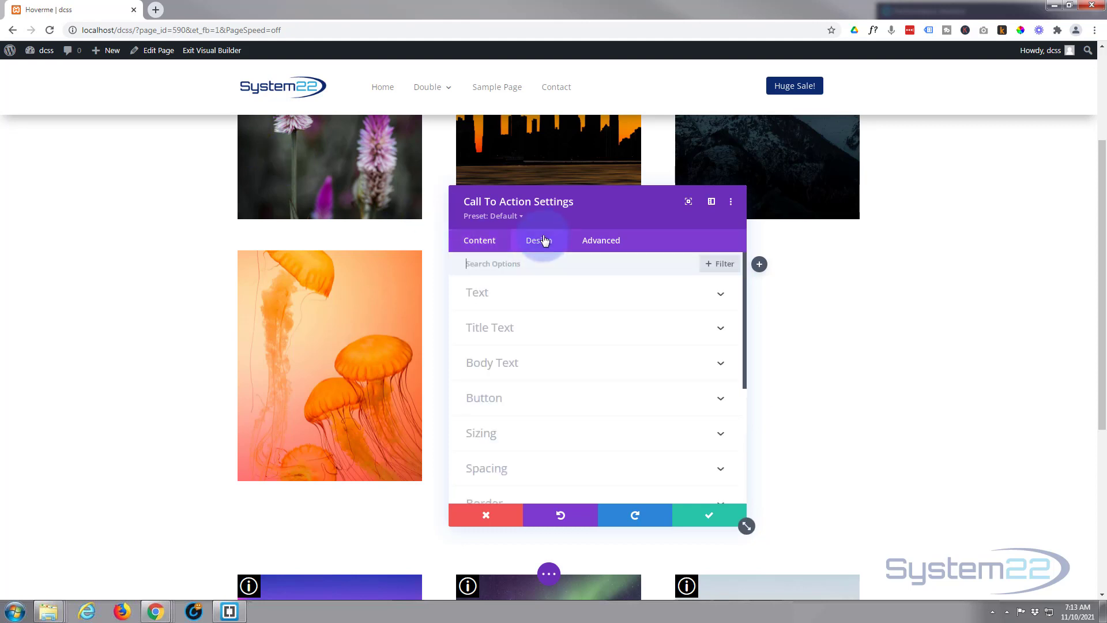
pyautogui.click(567, 464)
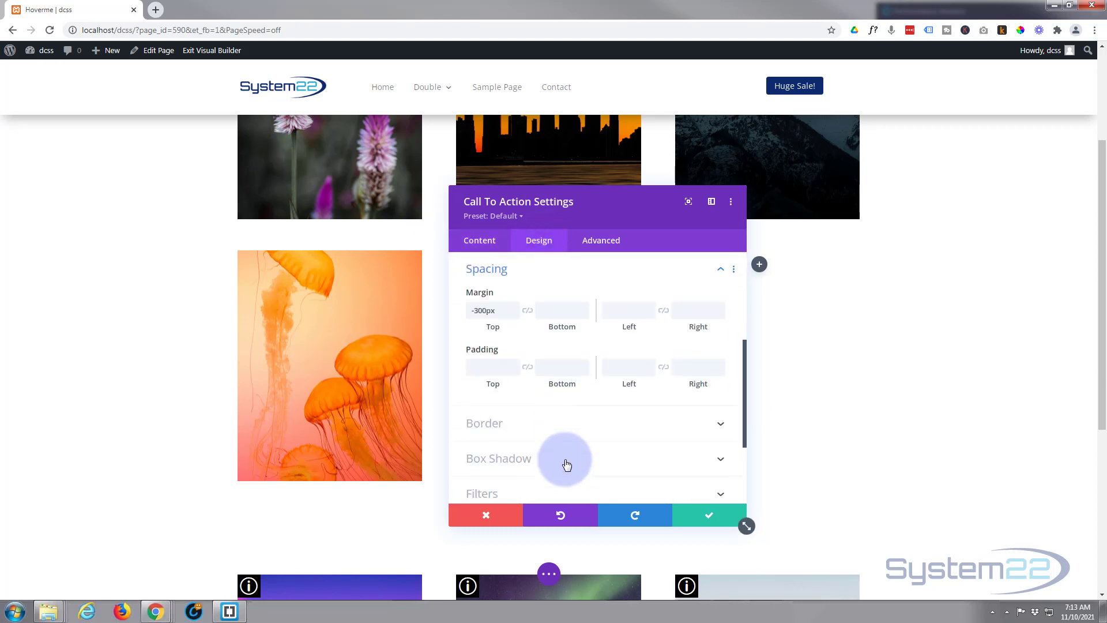
pyautogui.click(547, 368)
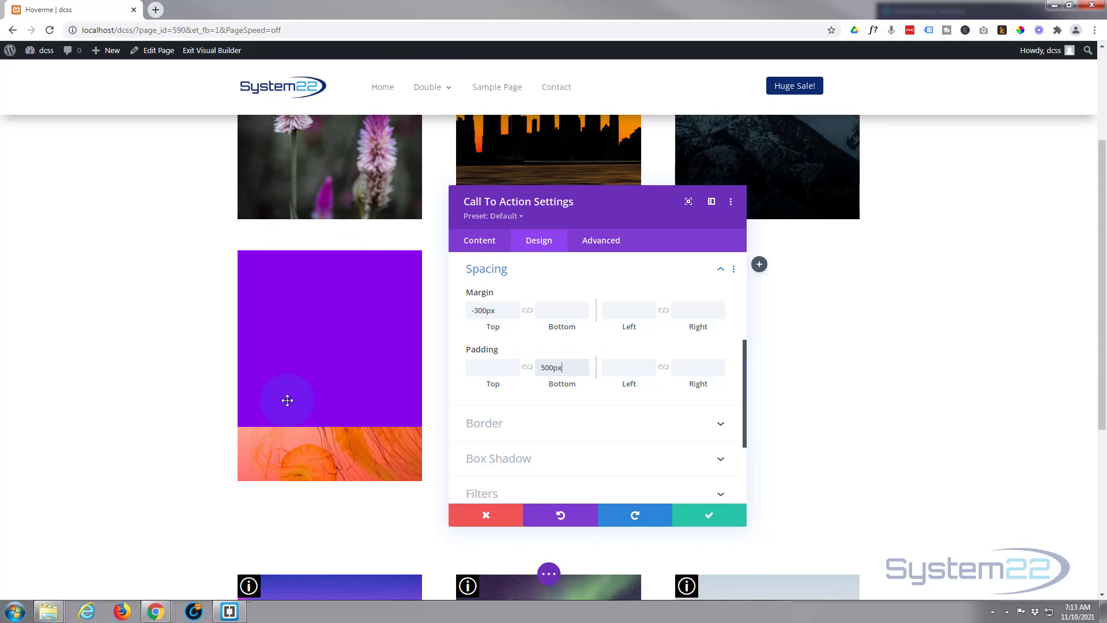
pyautogui.click(544, 366)
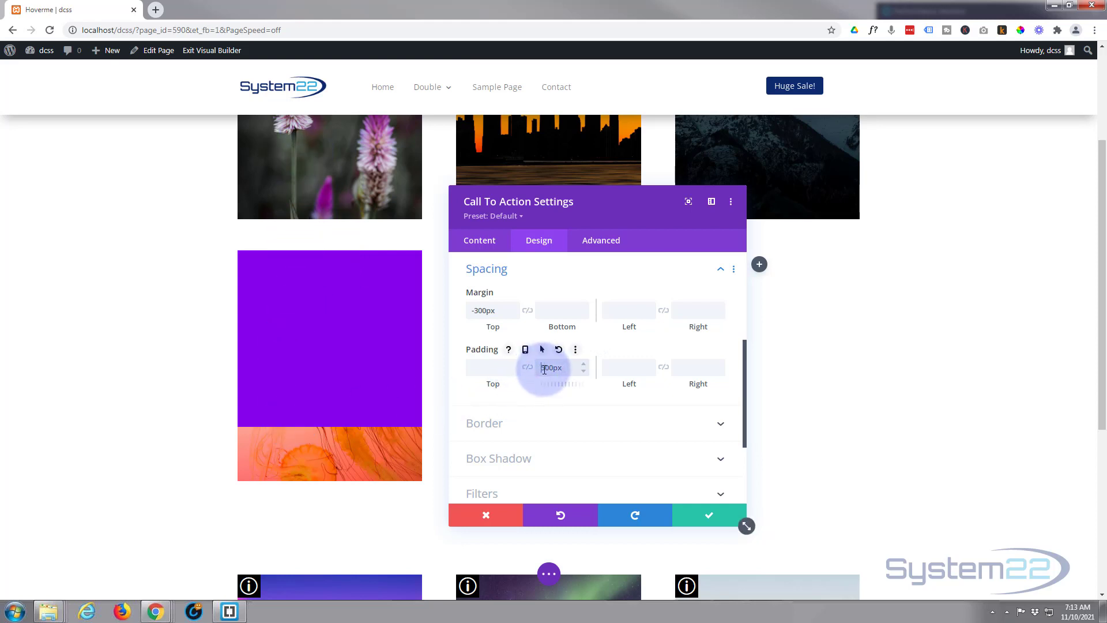
pyautogui.click(484, 366)
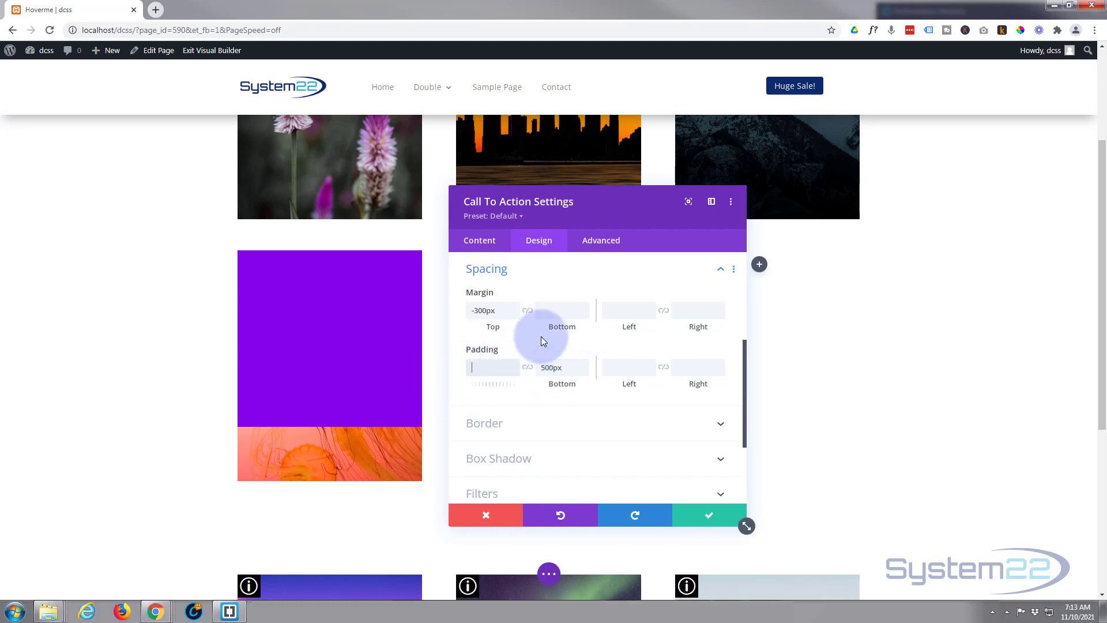
pyautogui.write('200px')
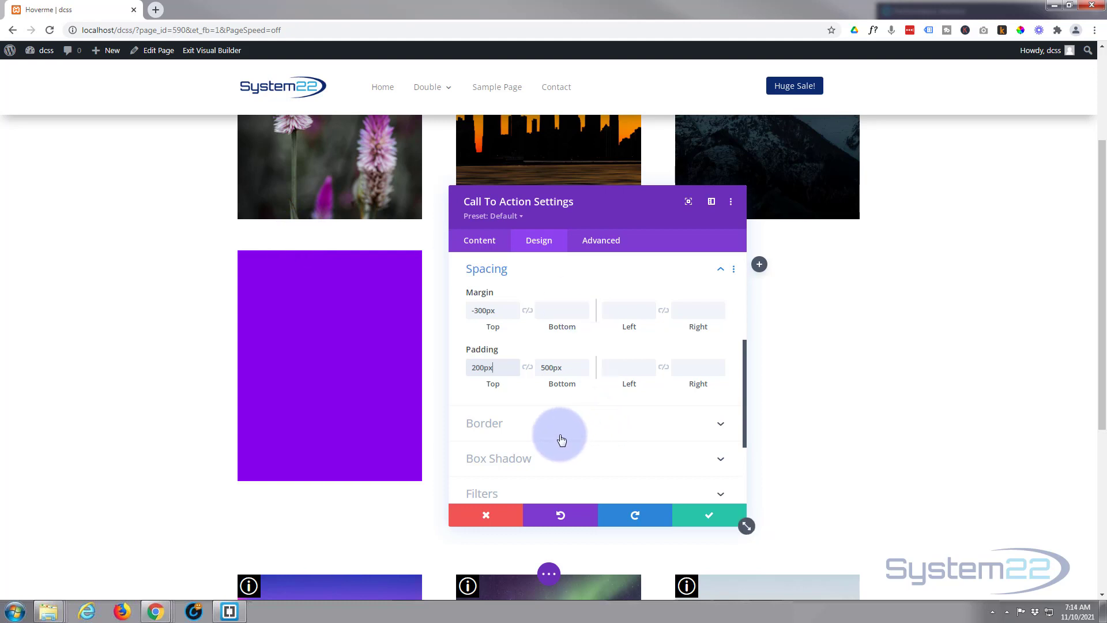
# Remove the purple background color from the Call To Action module
pyautogui.click(482, 242)
pyautogui.click(594, 372)
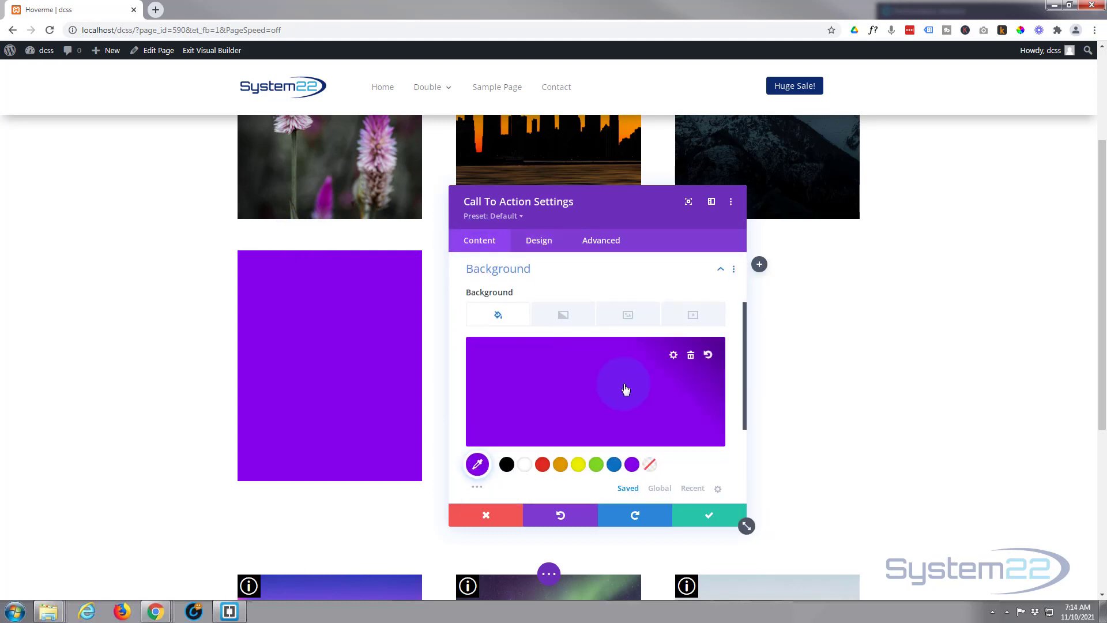
pyautogui.click(690, 354)
# Change the Call To Action's top margin to 0px in its spacing settings
pyautogui.click(538, 240)
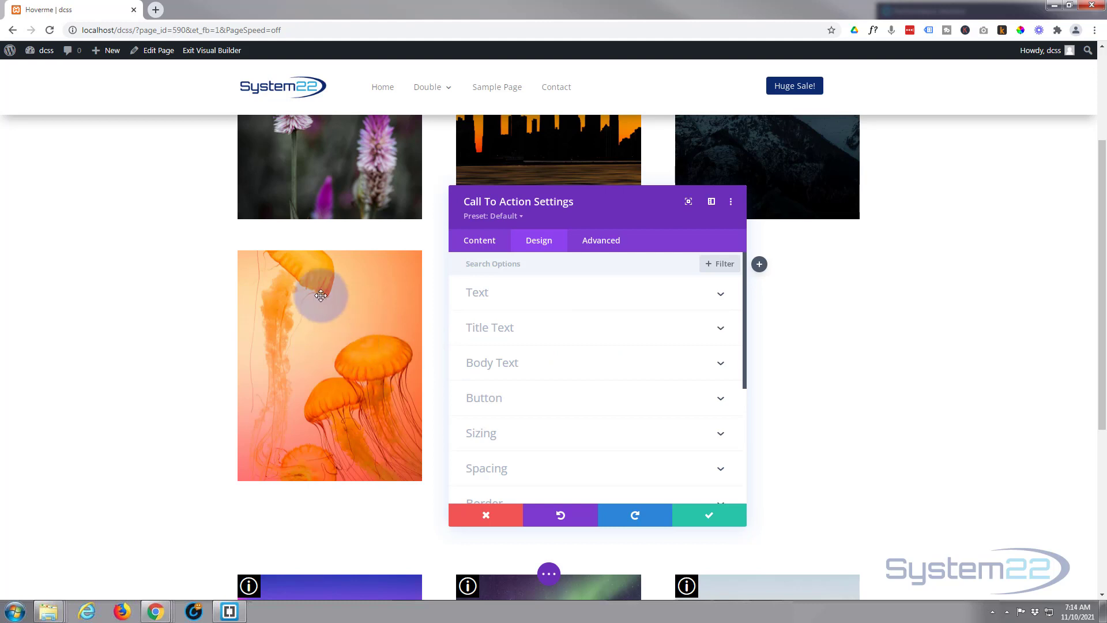
pyautogui.scroll(-1, 583, 408)
pyautogui.click(583, 410)
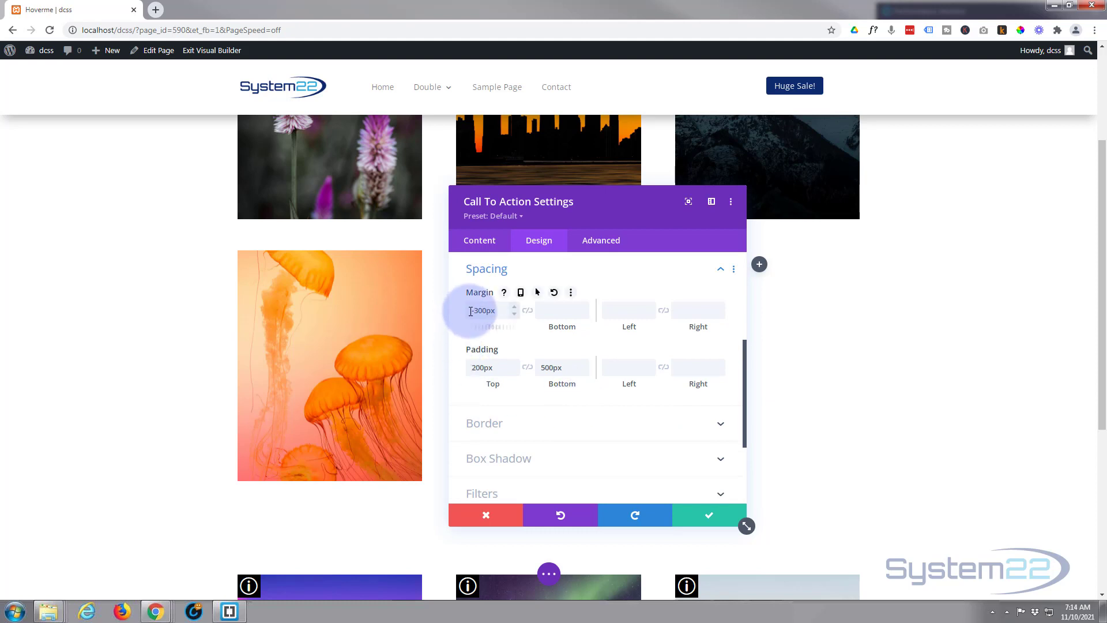
pyautogui.moveTo(470, 311); pyautogui.dragTo(498, 310)
pyautogui.write('0')
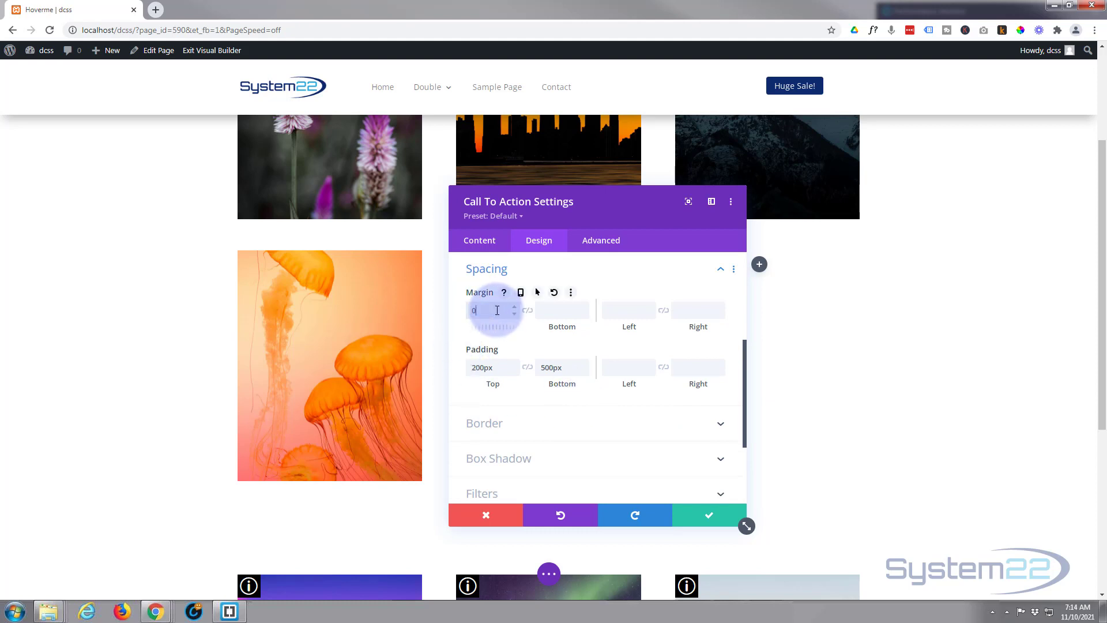
pyautogui.write('px')
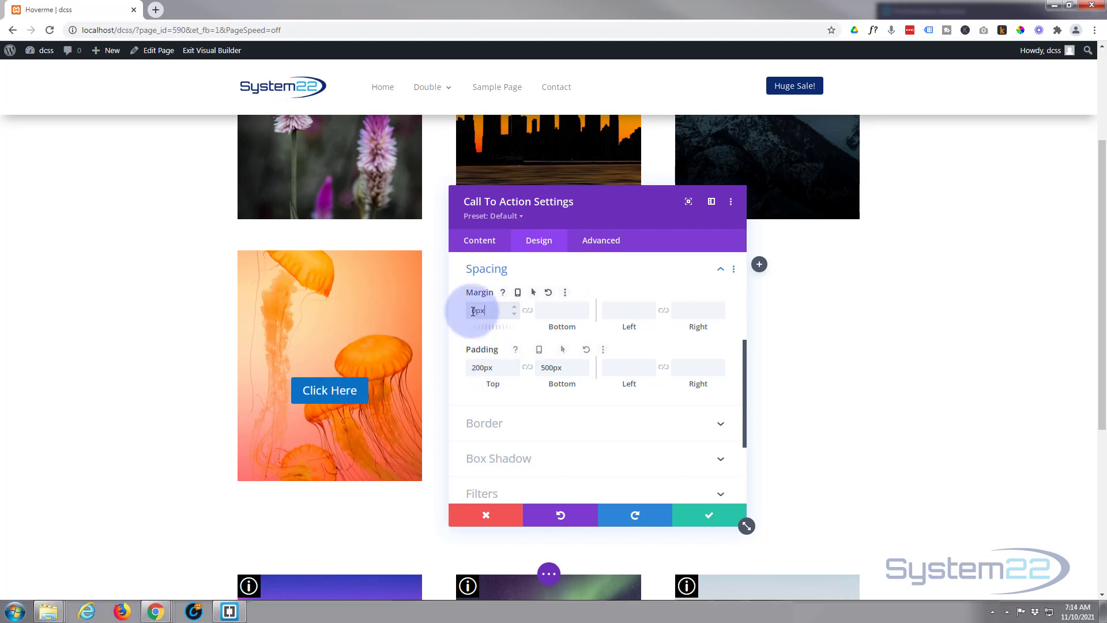
# Set the Call To Action's top margin back to -300px
pyautogui.click(514, 314)
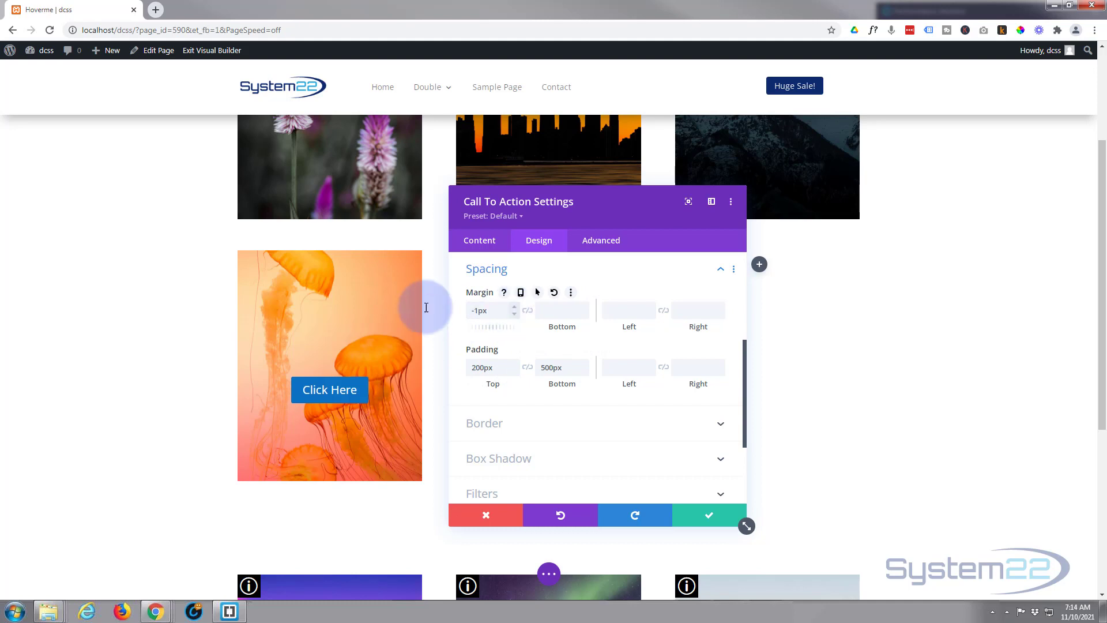
pyautogui.moveTo(476, 311)
pyautogui.mouseDown()
pyautogui.moveTo(491, 306)
pyautogui.moveTo(479, 306)
pyautogui.mouseUp()
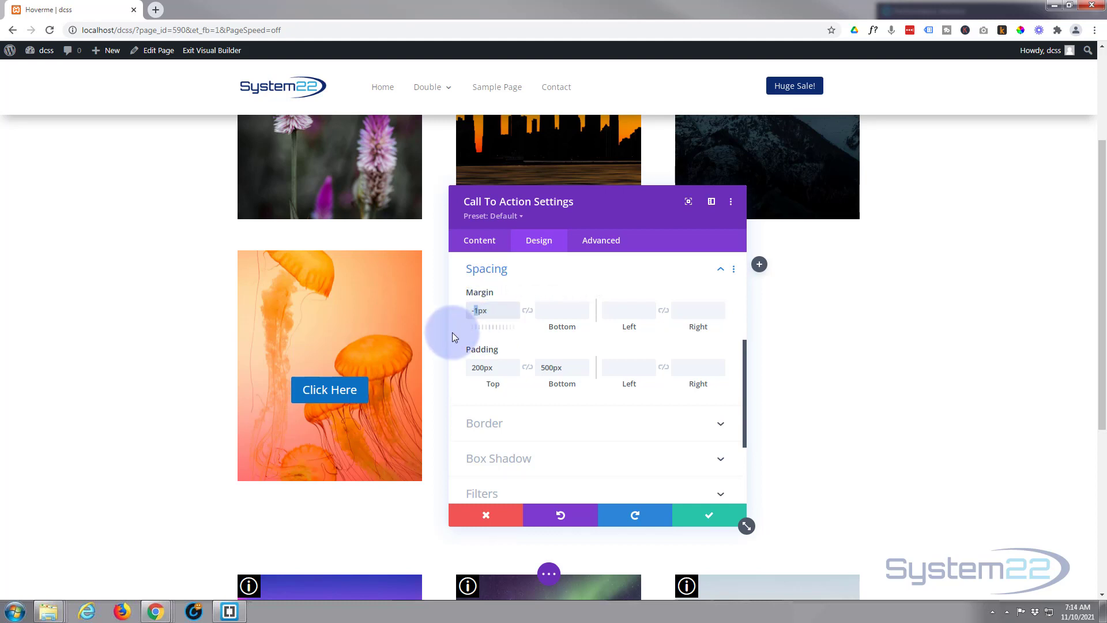
pyautogui.write('300')
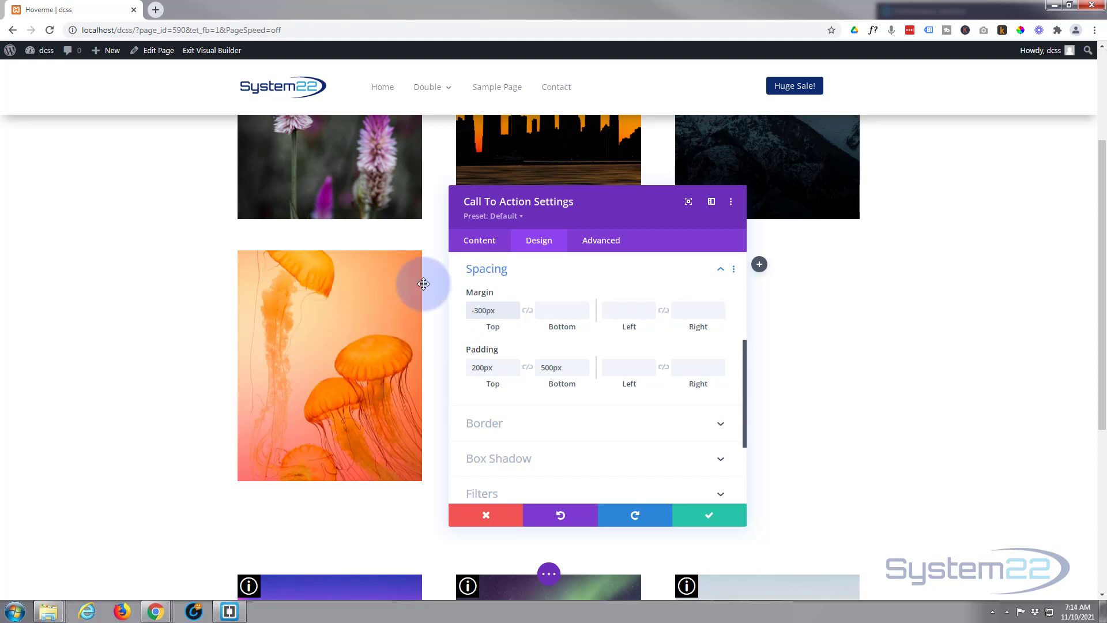
# Set the Call To Action's hover-state top margin to -50px and compare the desktop and hover previews
pyautogui.moveTo(472, 294)
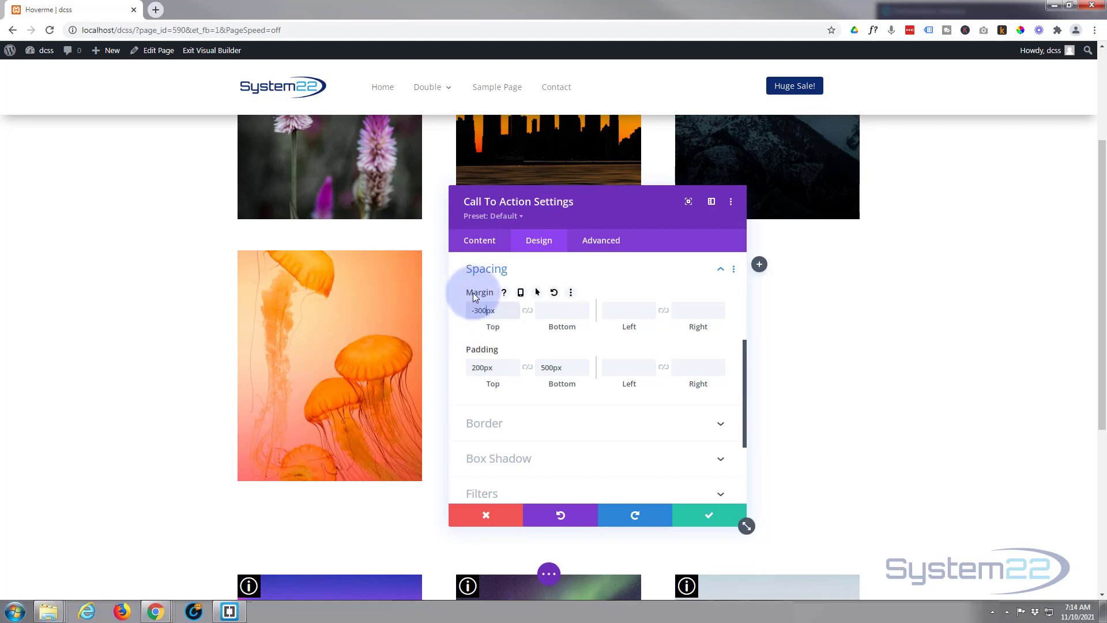
pyautogui.click(537, 292)
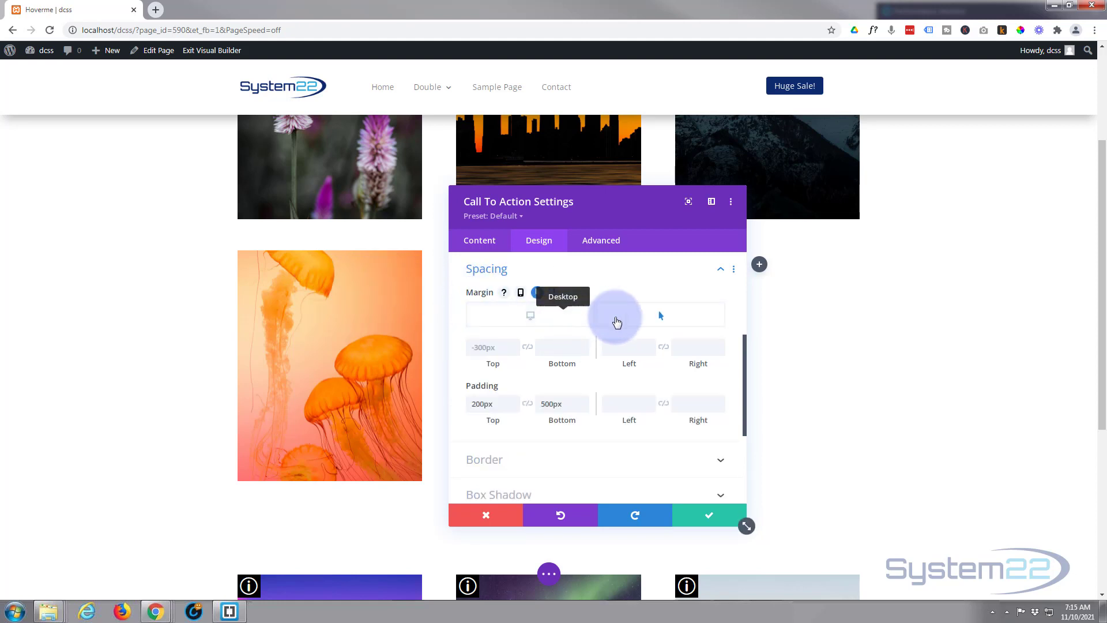
pyautogui.click(668, 319)
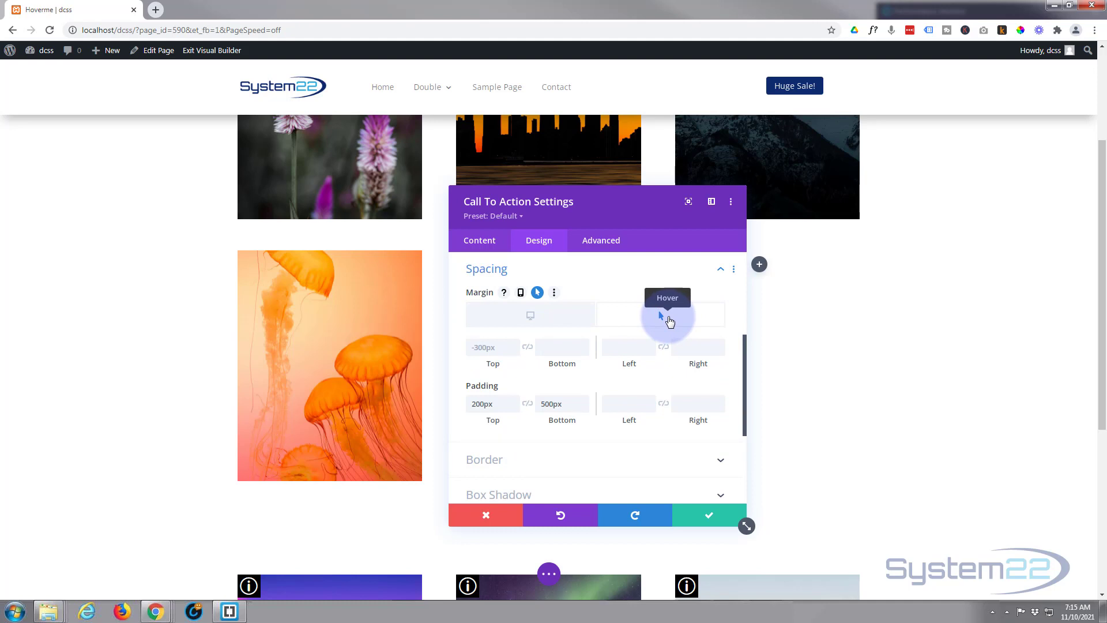
pyautogui.click(490, 340)
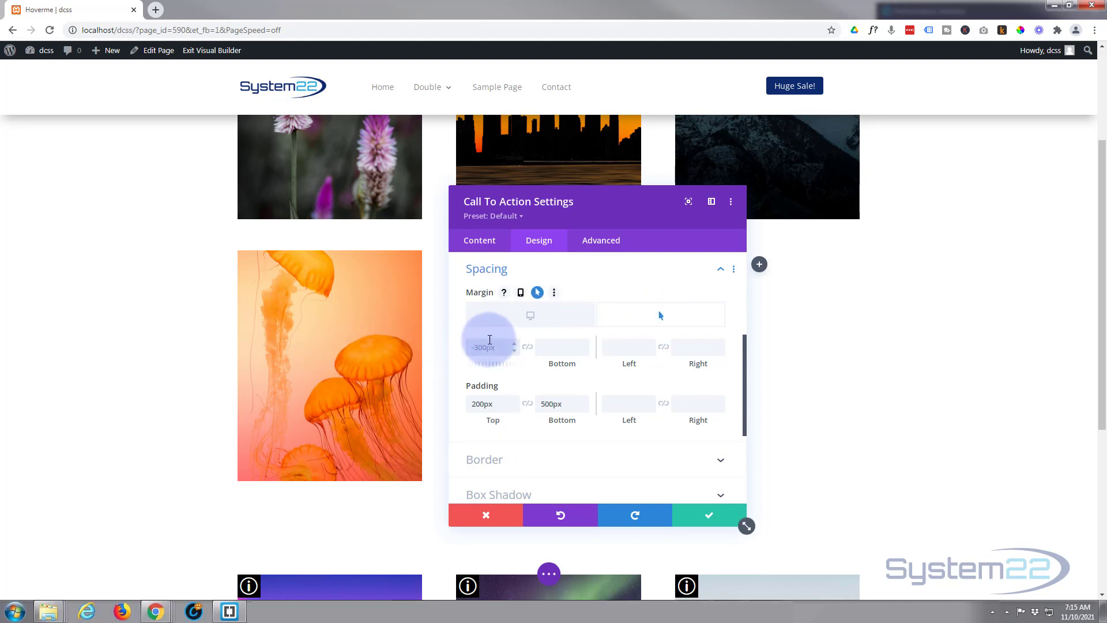
pyautogui.write('-50px')
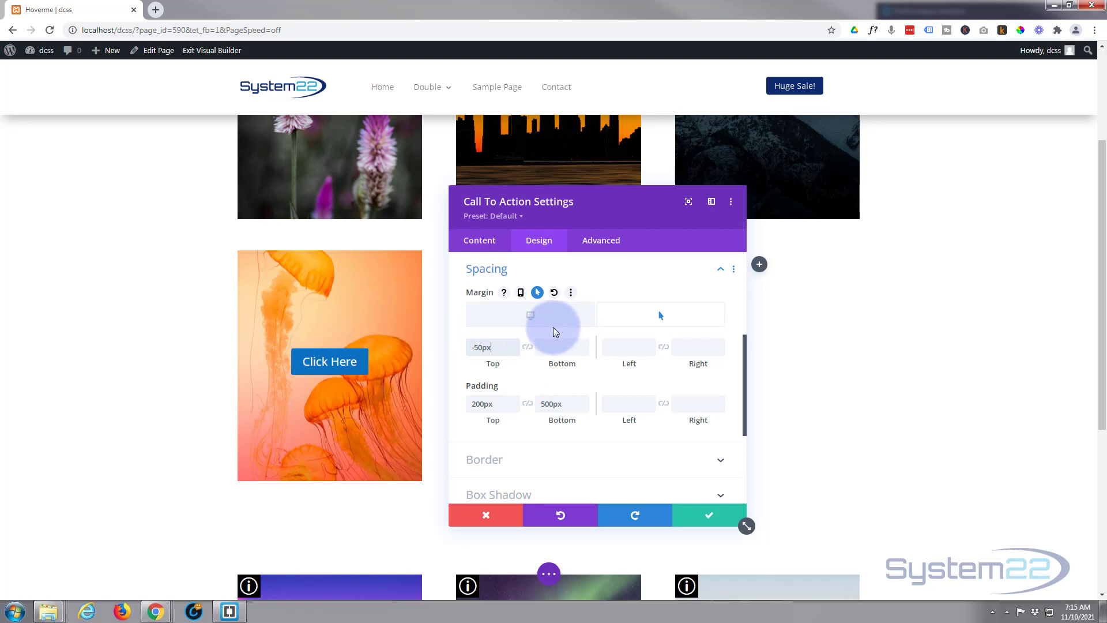
pyautogui.click(538, 324)
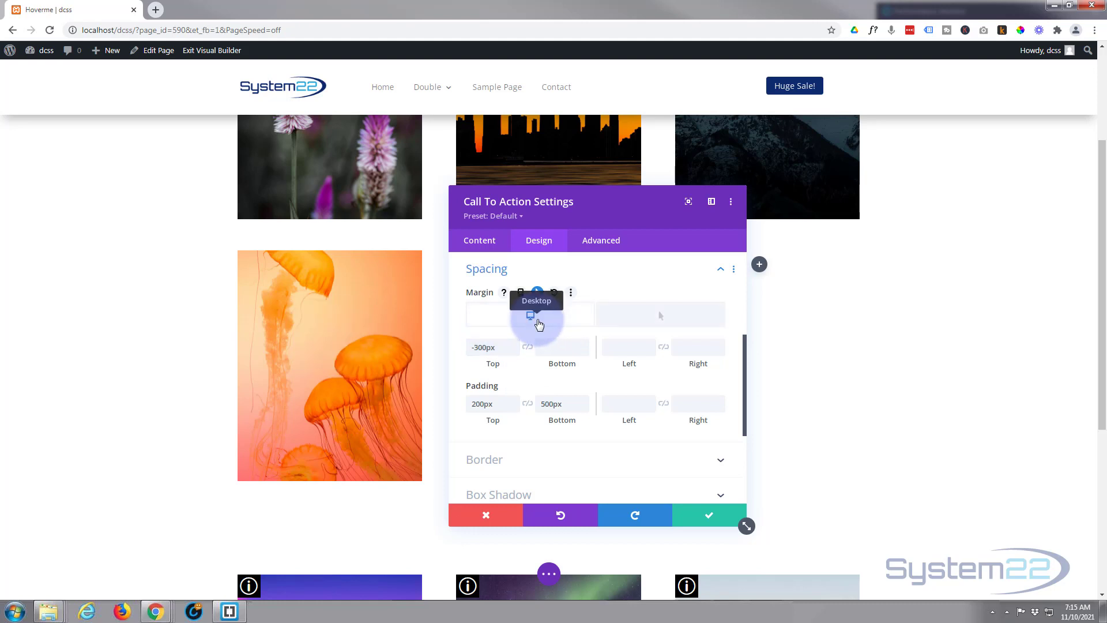
pyautogui.click(633, 320)
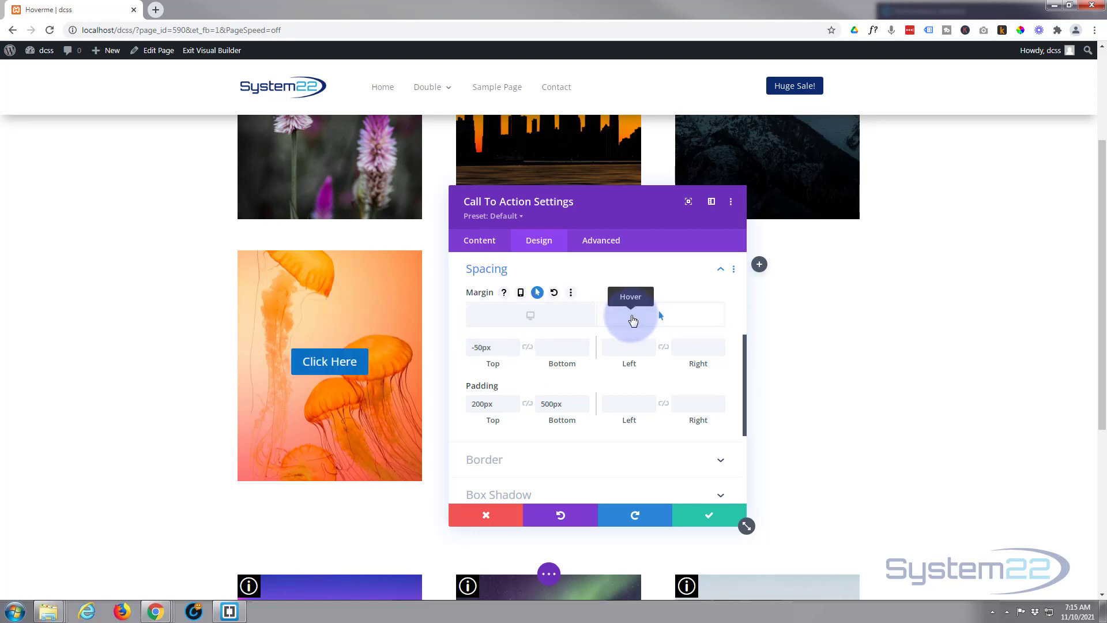
# Alternate the Call To Action's margin preview between the desktop and hover states to check how the button moves
pyautogui.click(553, 318)
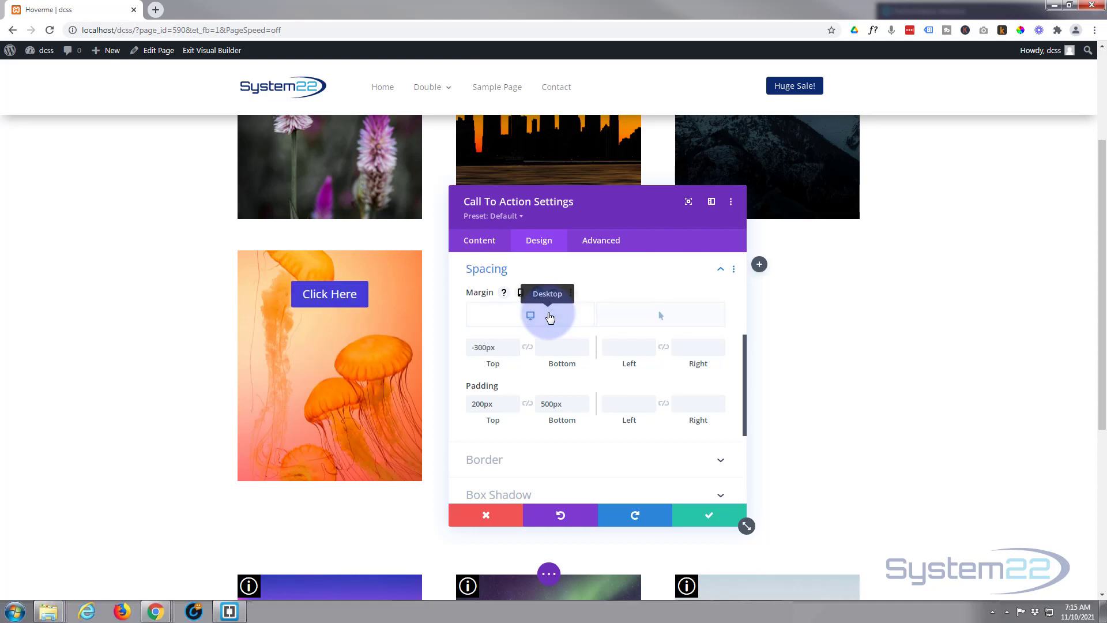
pyautogui.click(633, 320)
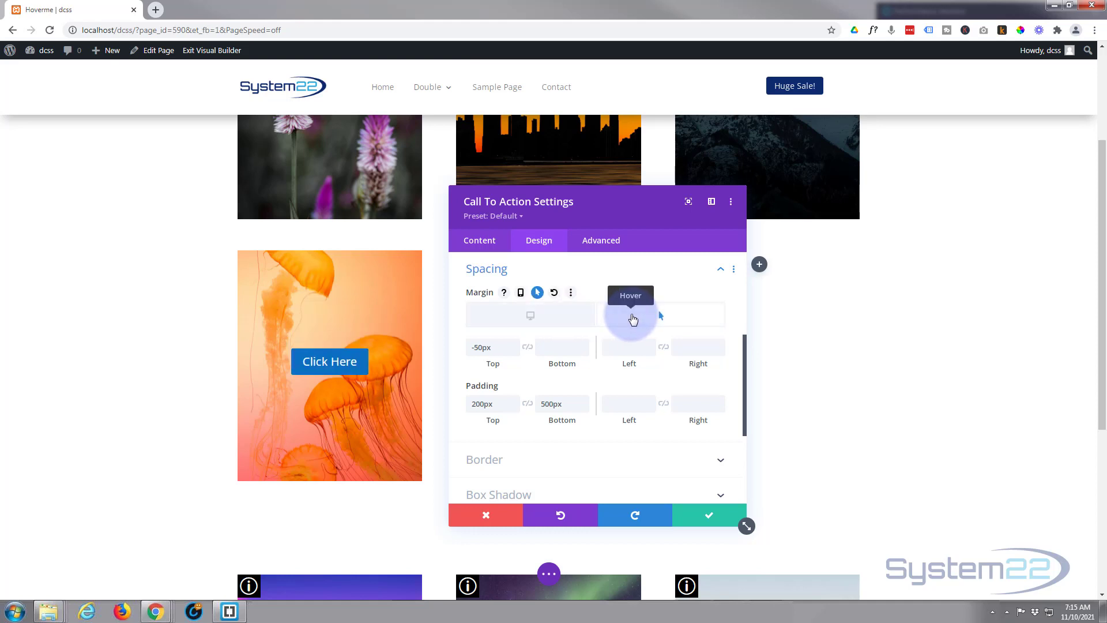
pyautogui.click(547, 322)
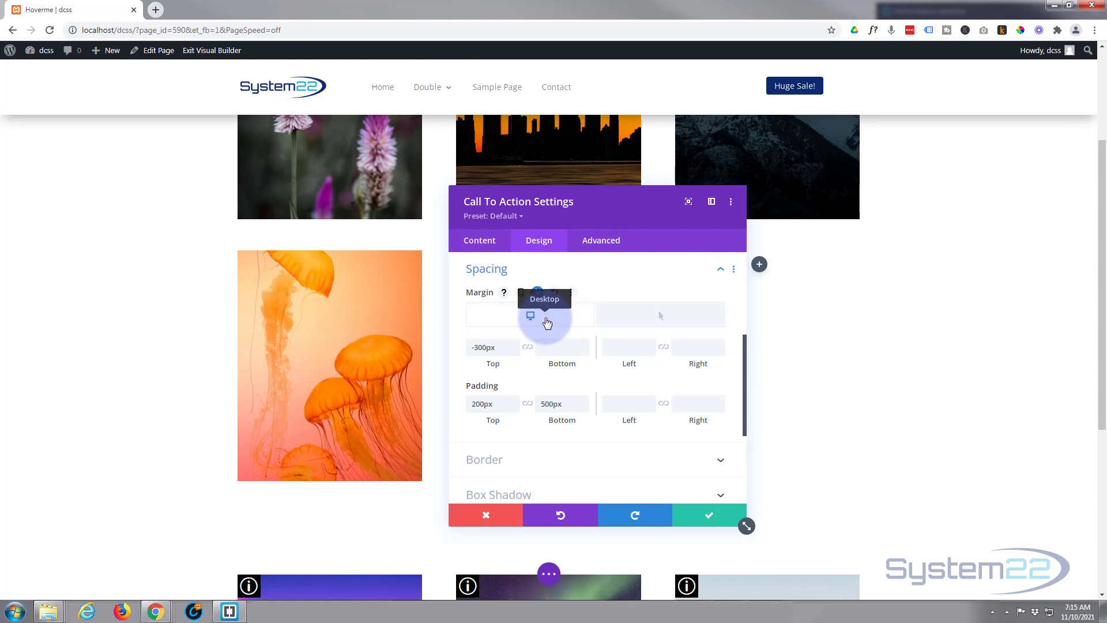
pyautogui.click(645, 321)
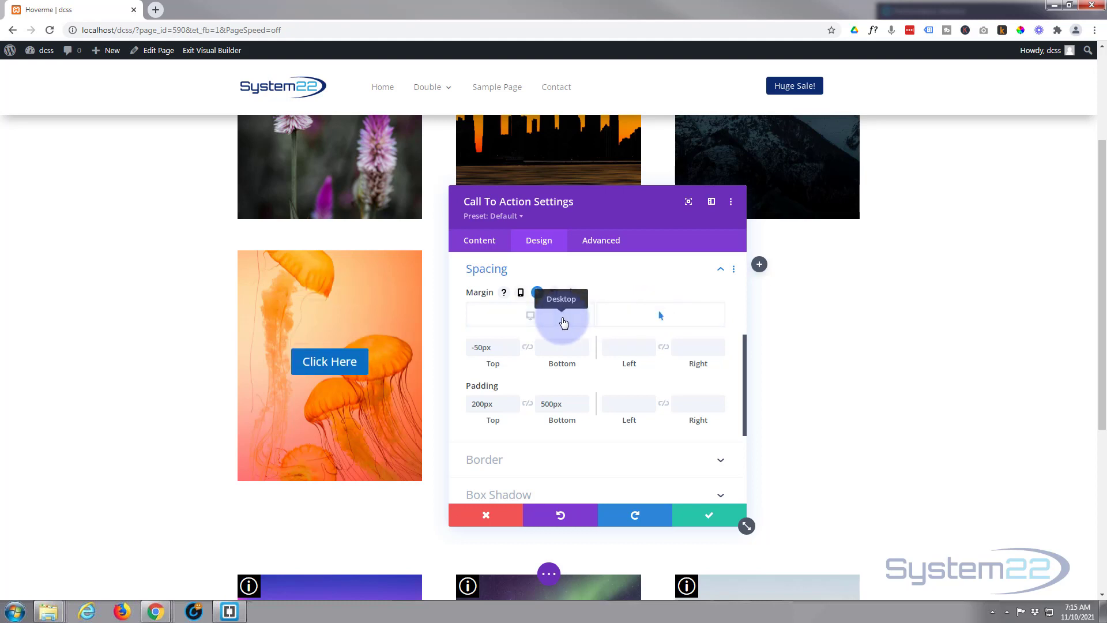
# Set the Call To Action's transition duration to 750ms and its speed curve to Ease-In-Out, and save the module settings
pyautogui.click(596, 245)
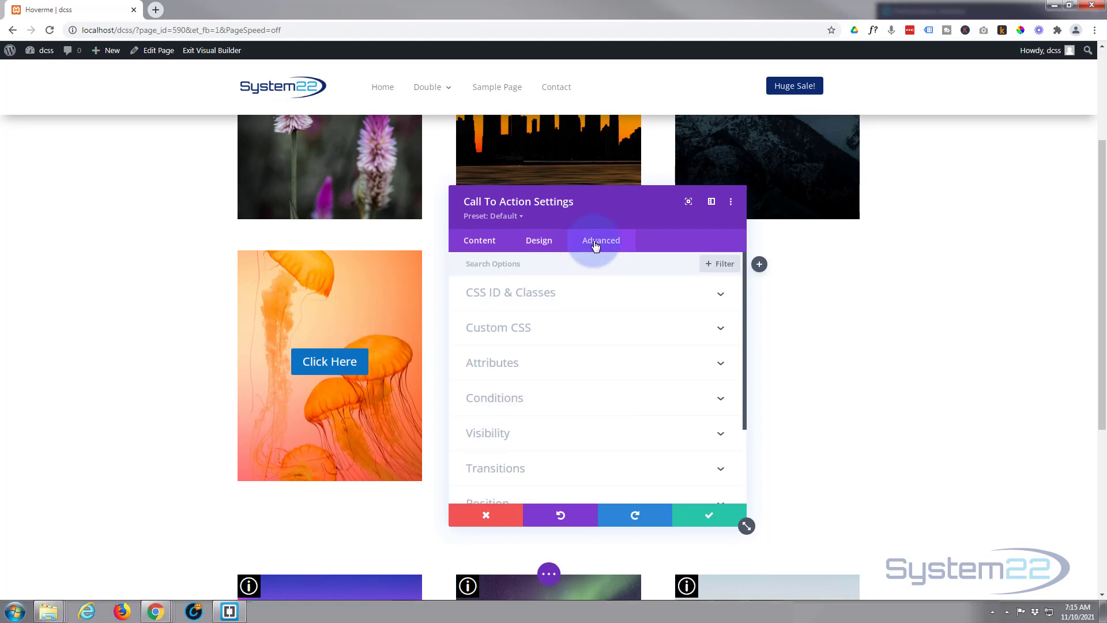
pyautogui.click(589, 471)
pyautogui.moveTo(520, 294)
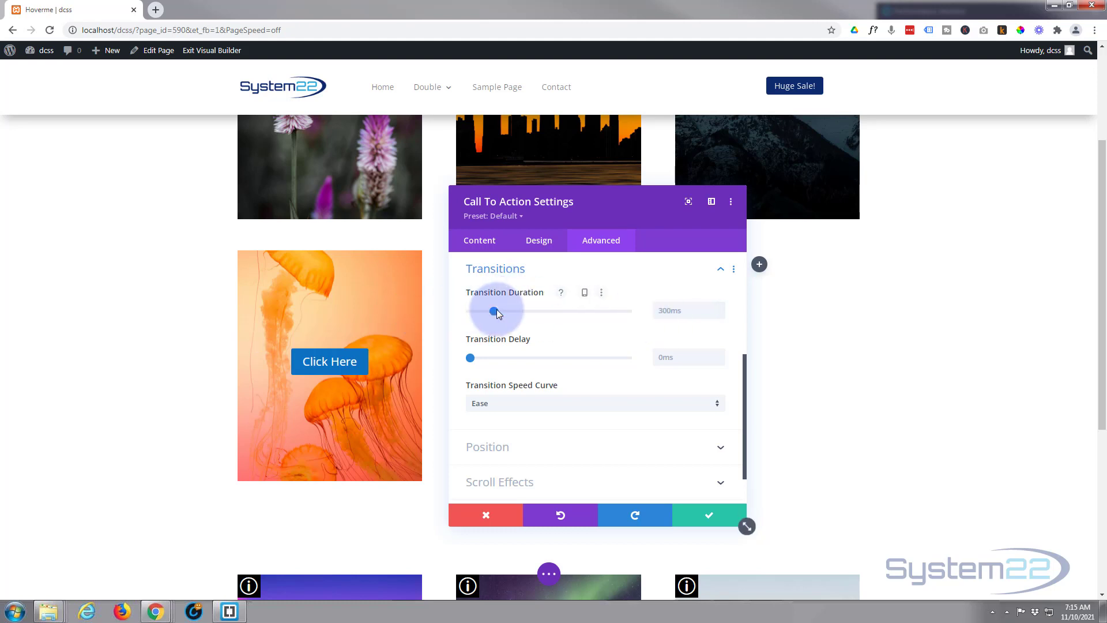
pyautogui.moveTo(494, 311); pyautogui.dragTo(530, 313)
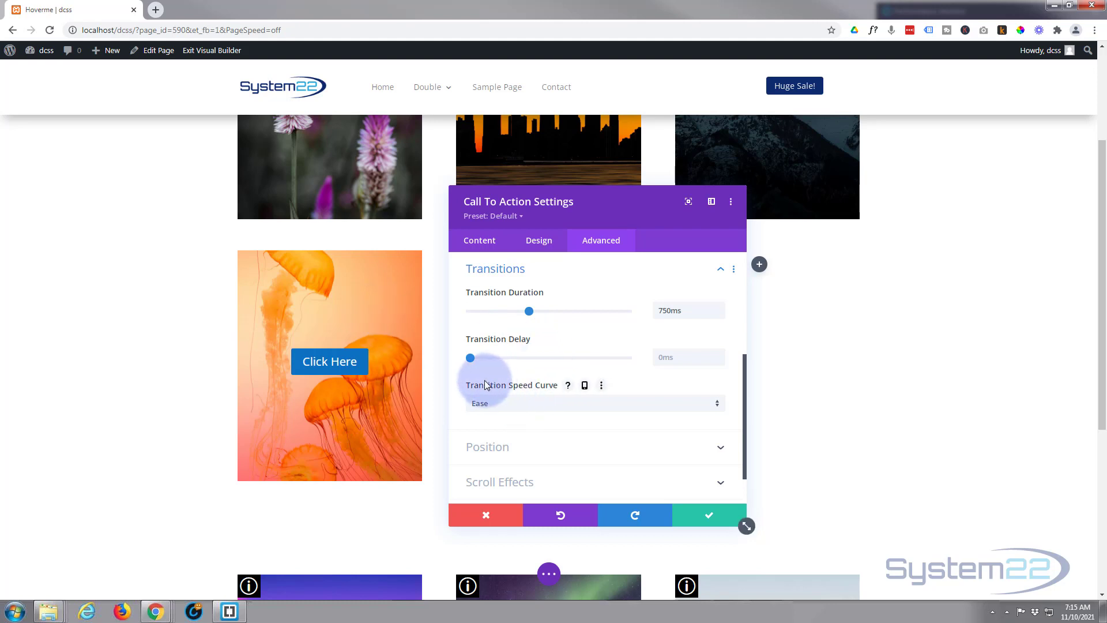
pyautogui.click(557, 403)
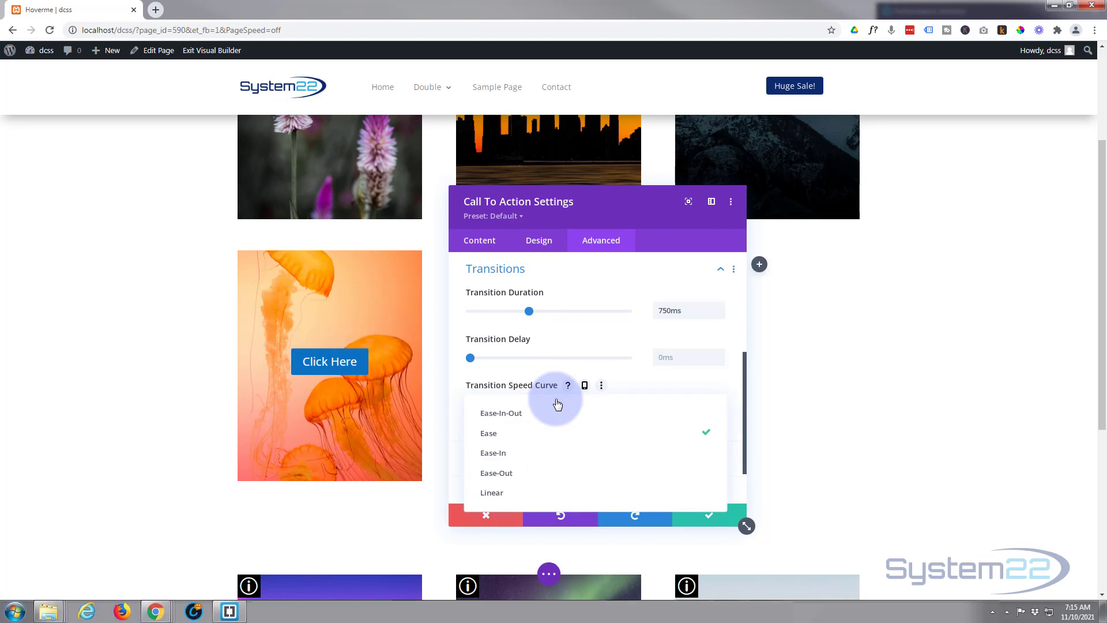
pyautogui.click(527, 414)
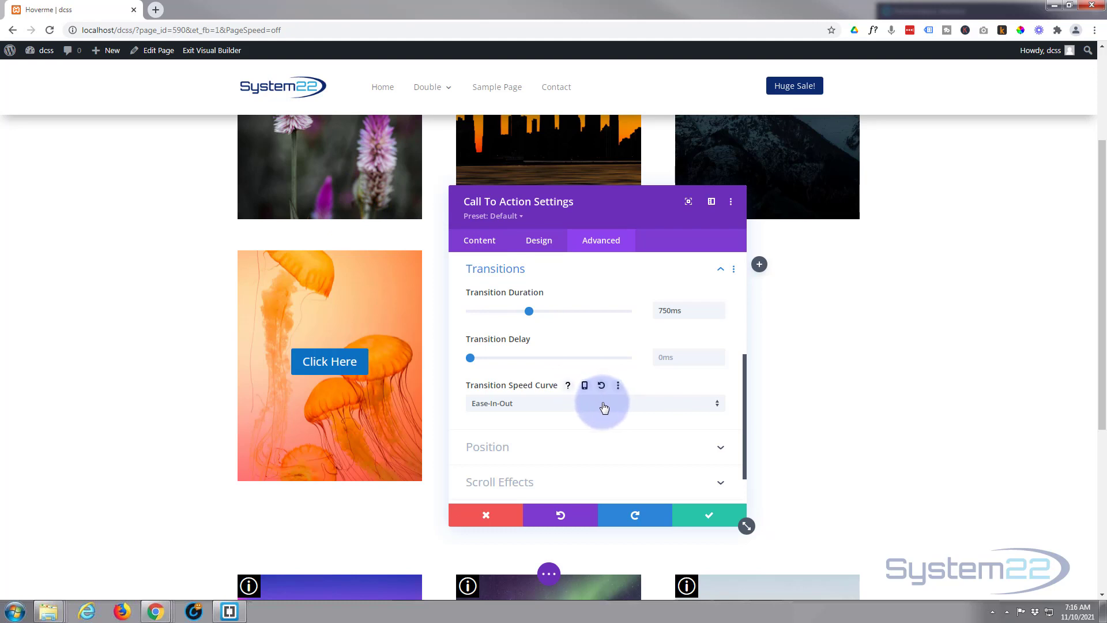
pyautogui.click(713, 520)
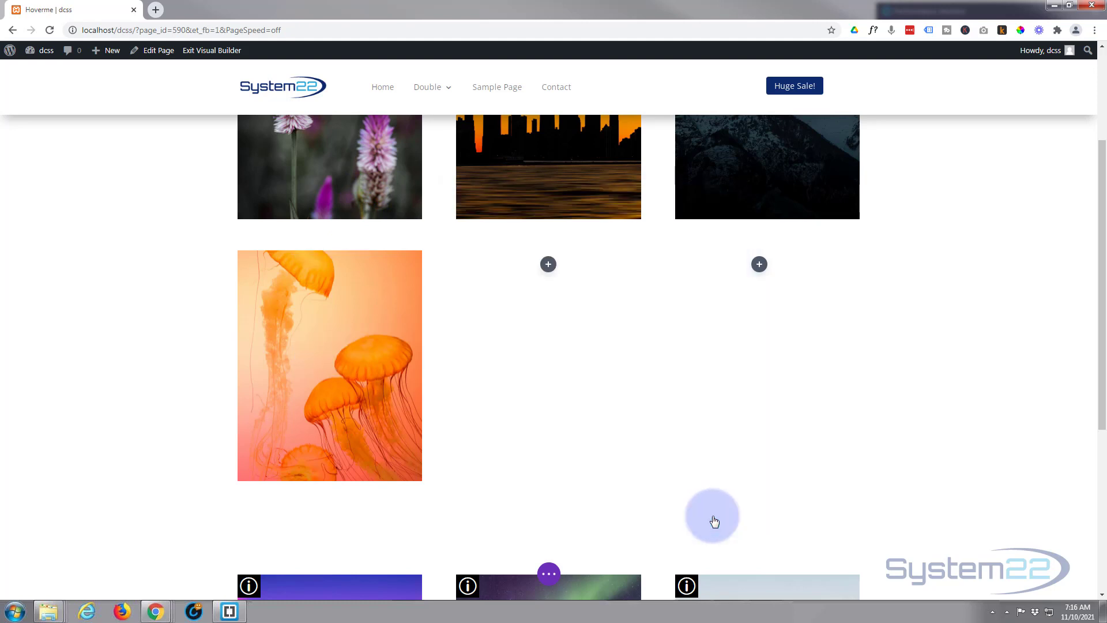
# Save the page and exit the visual builder to the live page
pyautogui.click(549, 575)
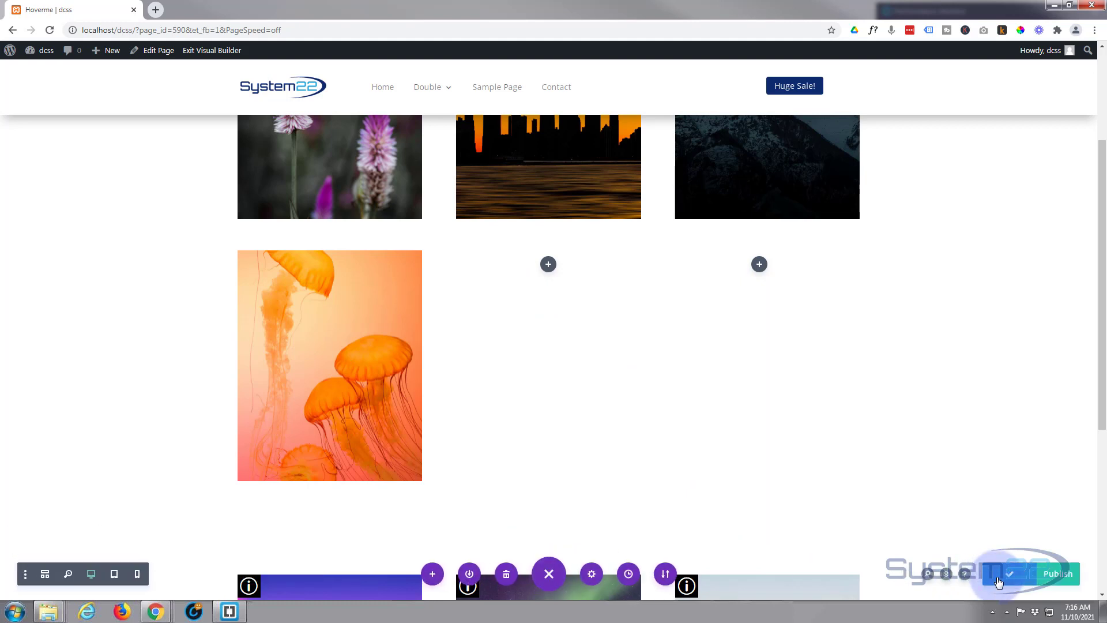
pyautogui.click(199, 51)
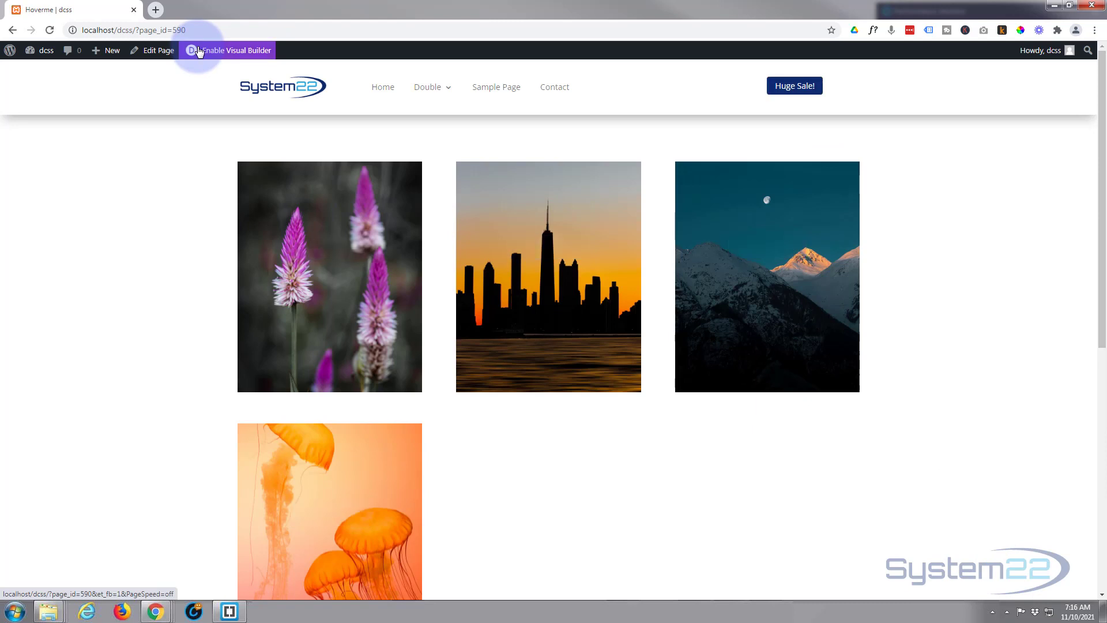
# Test the button's slide-in hover effect on the jellyfish image column of the live page
pyautogui.scroll(-2, 155, 157)
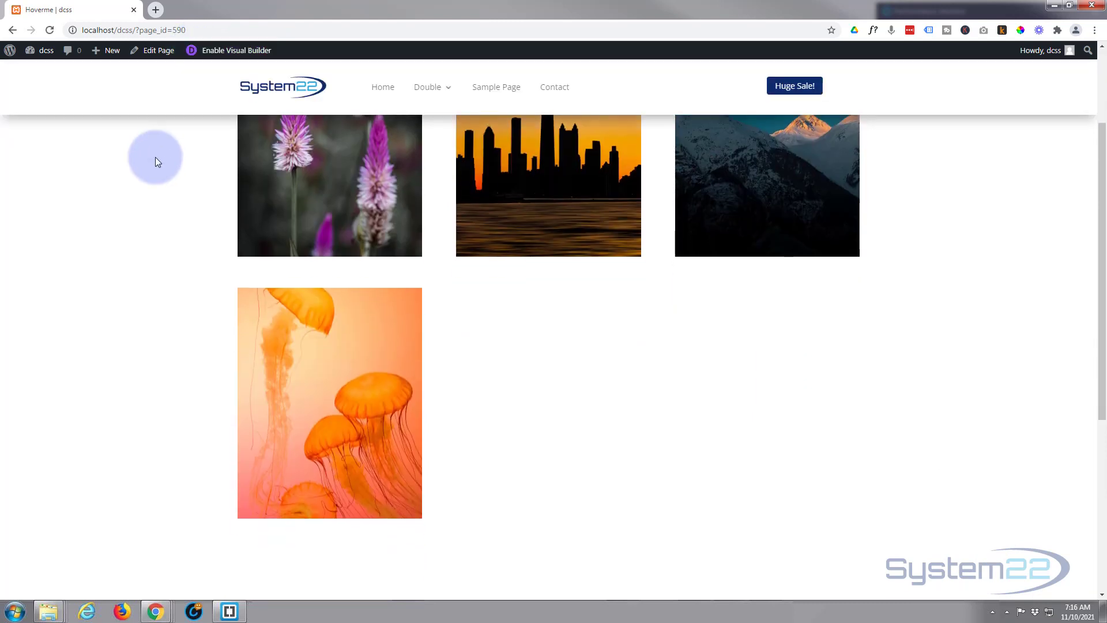
pyautogui.moveTo(256, 450)
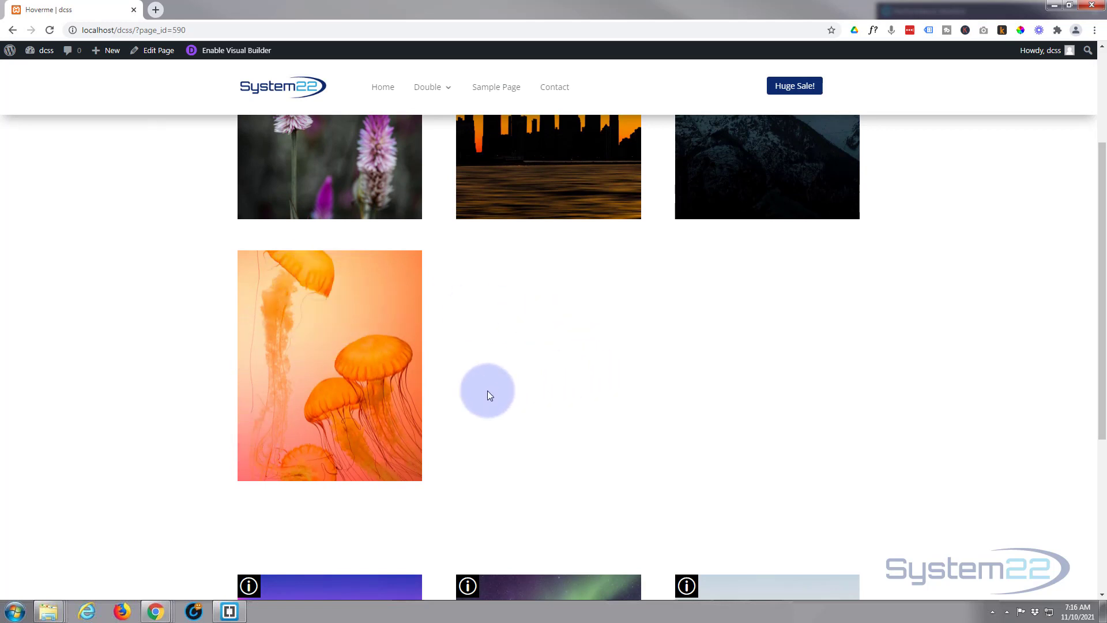
pyautogui.moveTo(409, 403)
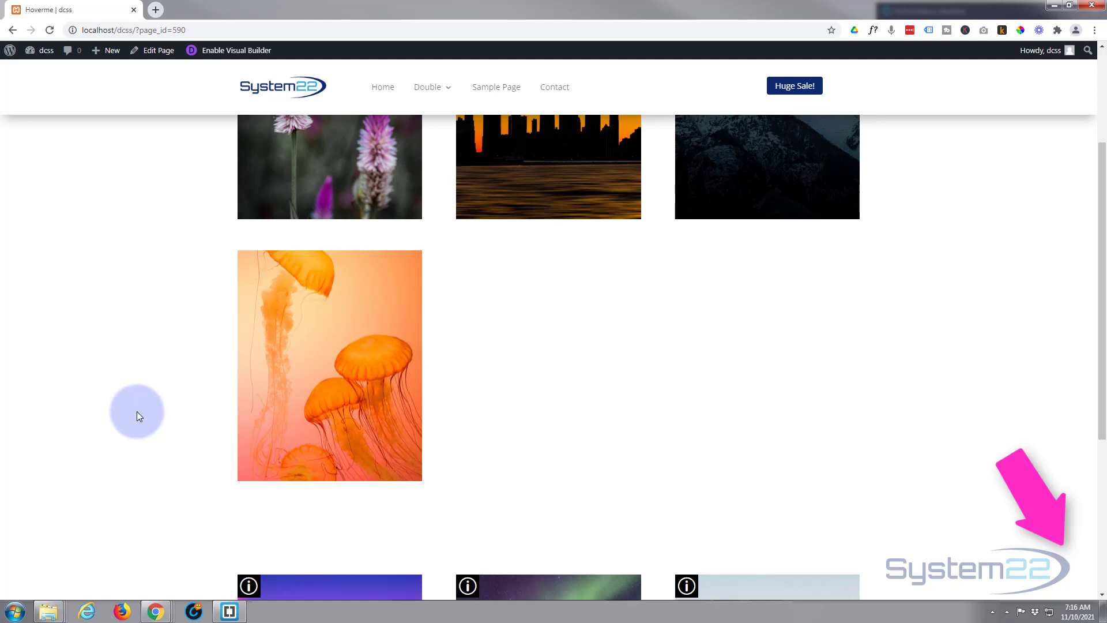
pyautogui.moveTo(264, 425)
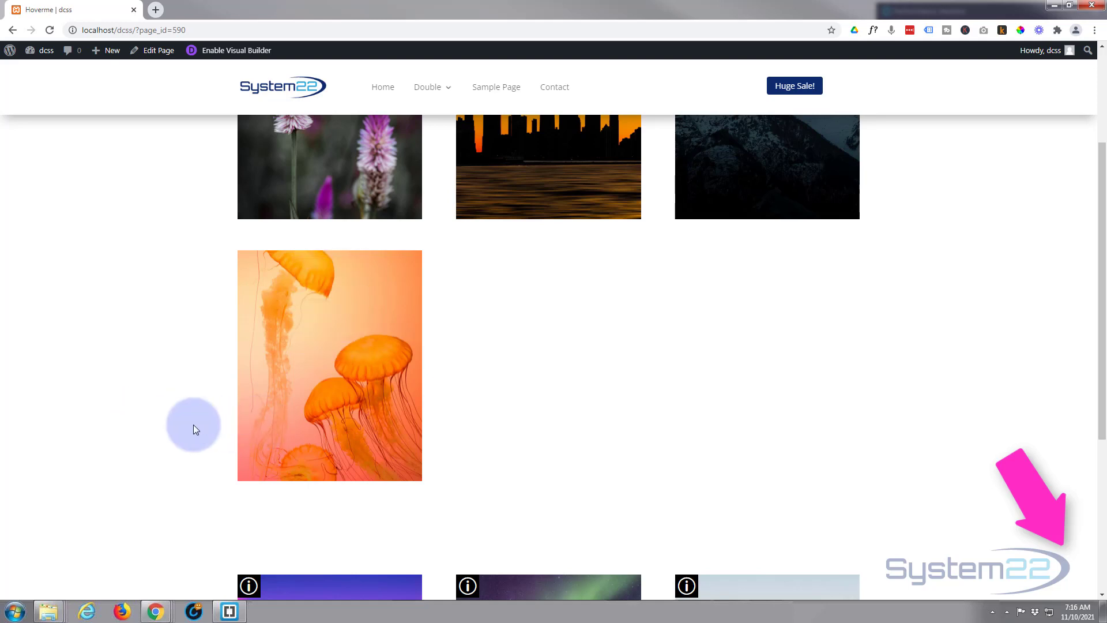
pyautogui.moveTo(298, 424)
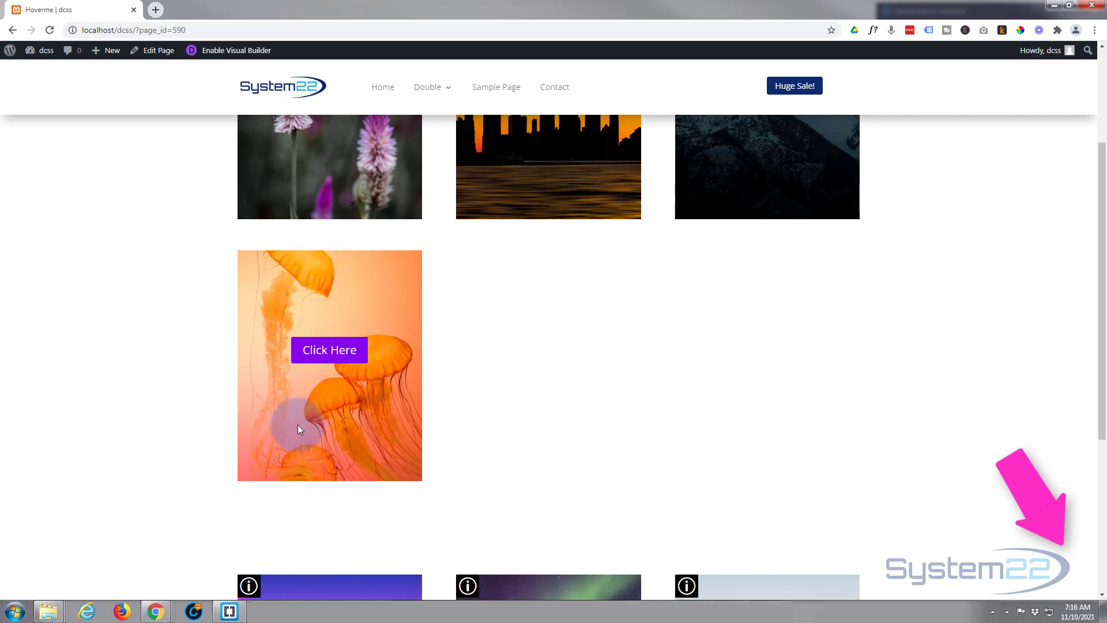